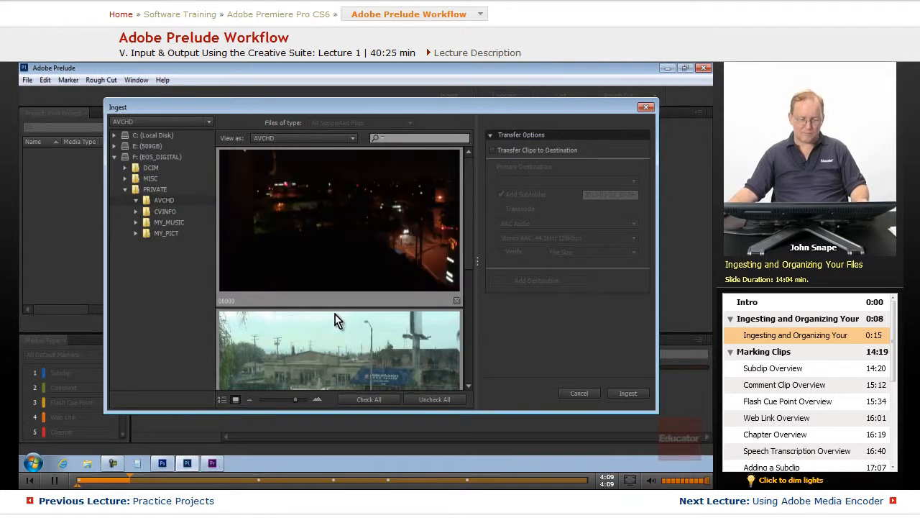
Scrub through clips 00001 and 00002 in the ingest thumbnails to preview their footage
left_click_drag(467, 239, 473, 315)
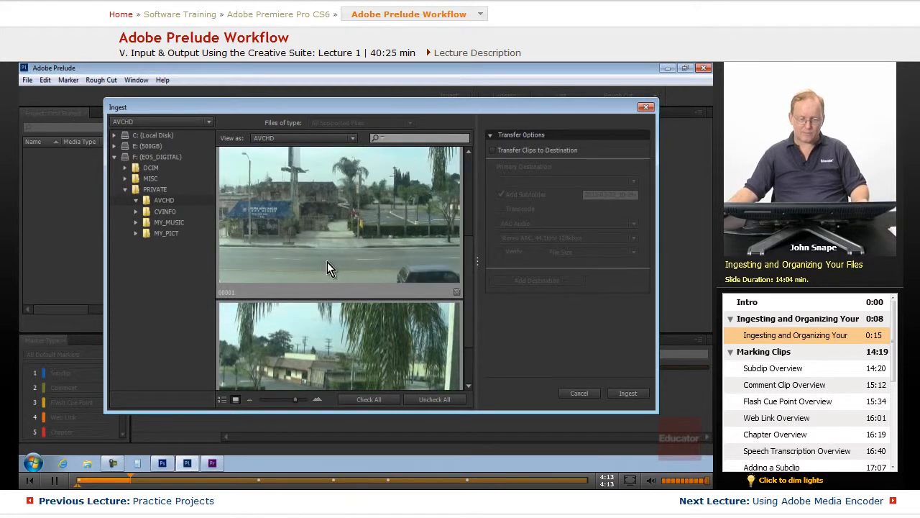
left_click(327, 286)
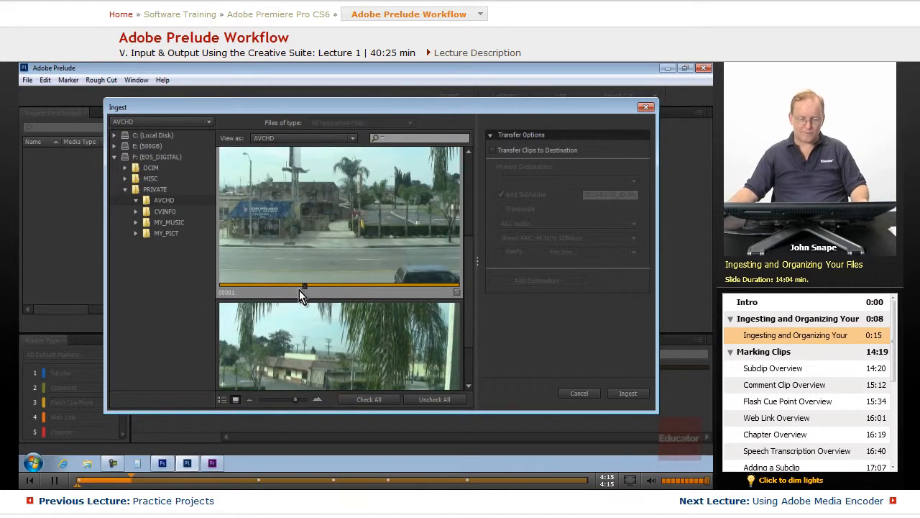
left_click_drag(299, 289, 477, 282)
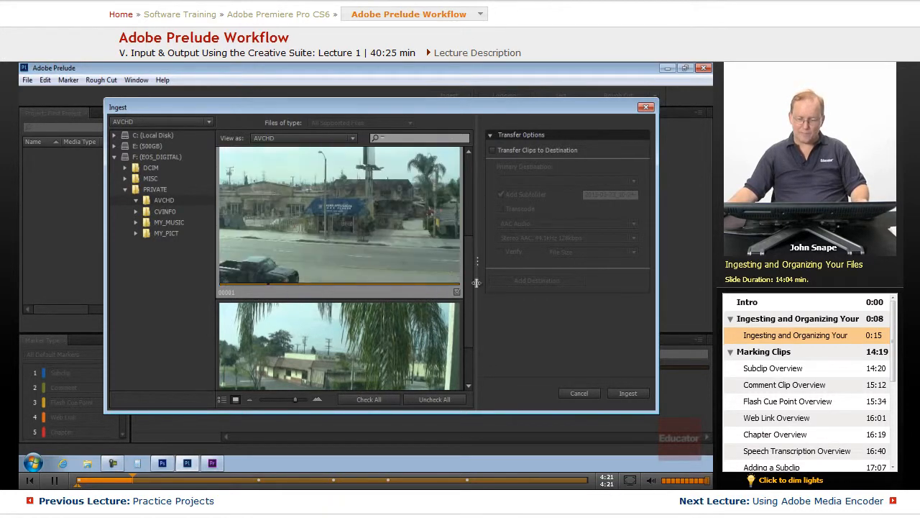
scroll(467, 302, "down", 2)
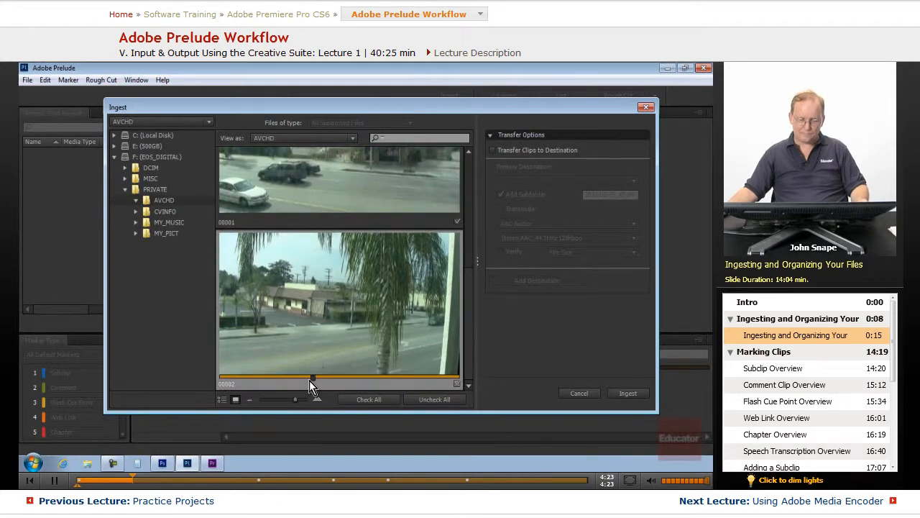
mouse_move(309, 379)
left_mouse_down()
mouse_move(424, 381)
mouse_move(265, 383)
mouse_move(405, 384)
mouse_move(316, 375)
left_mouse_up()
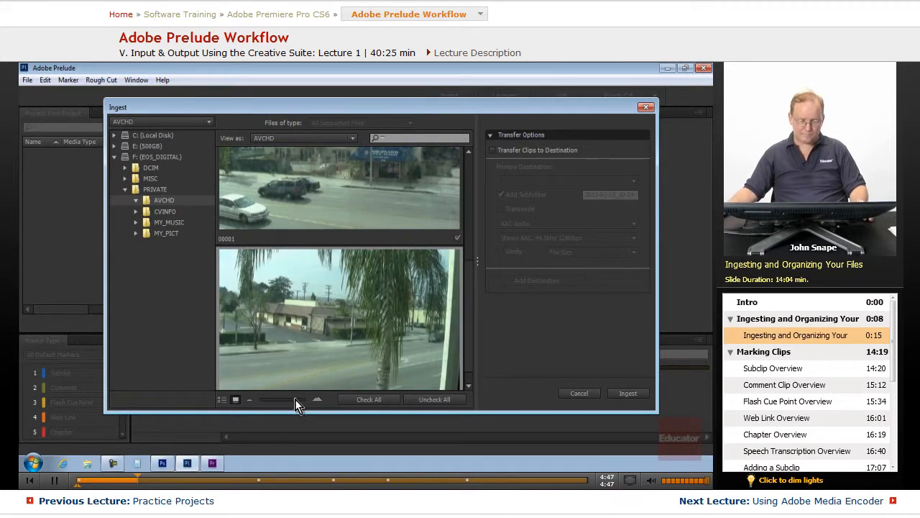
Shrink the clip thumbnails until all three clips fit in view, and check the context options of clip 00002
left_click_drag(295, 399, 268, 400)
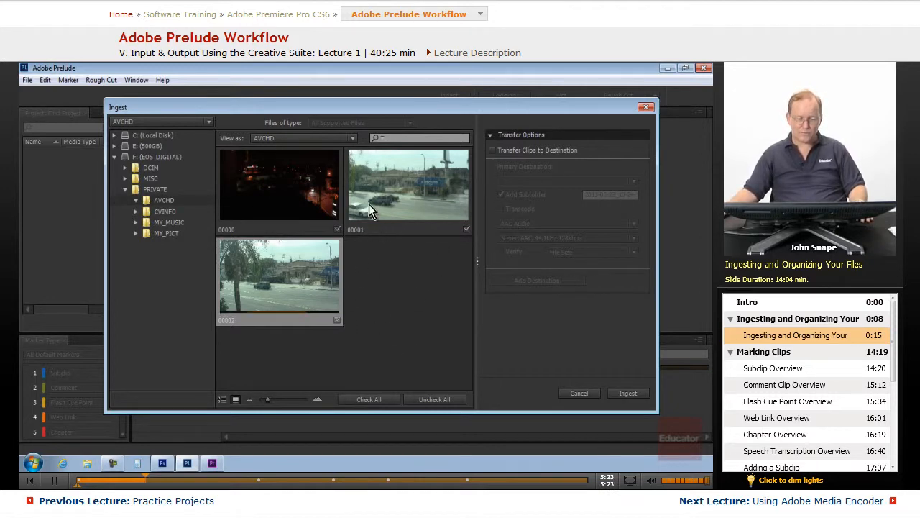
right_click(293, 299)
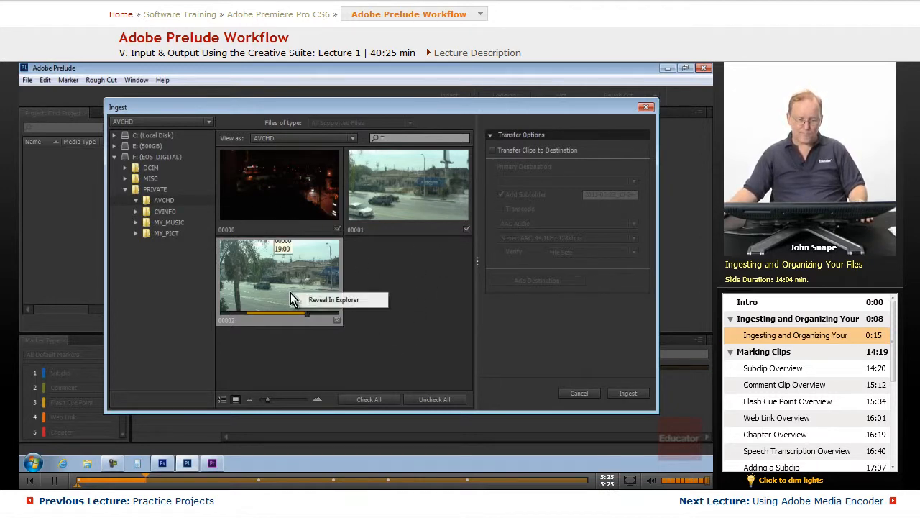
left_click(304, 313)
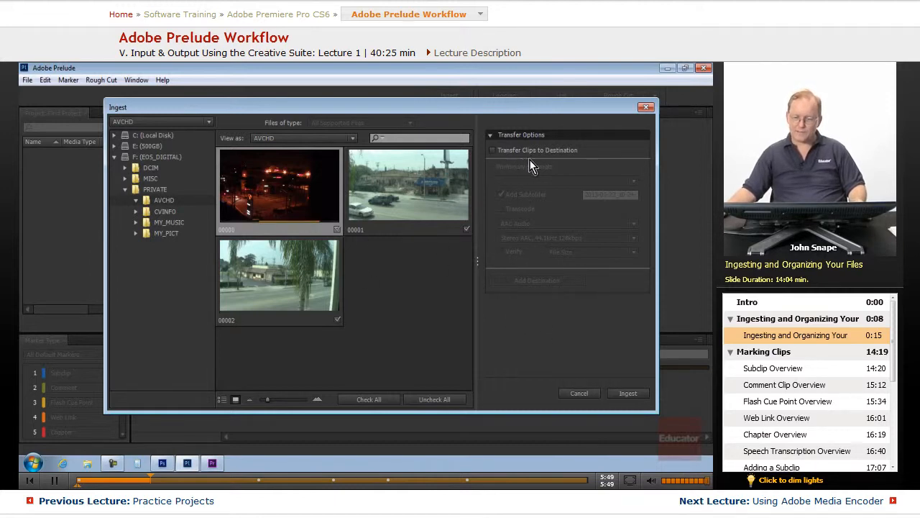
Enable transferring clips to a destination and create a folder named Ingested Files on the 500GB (E:) drive
left_click(493, 150)
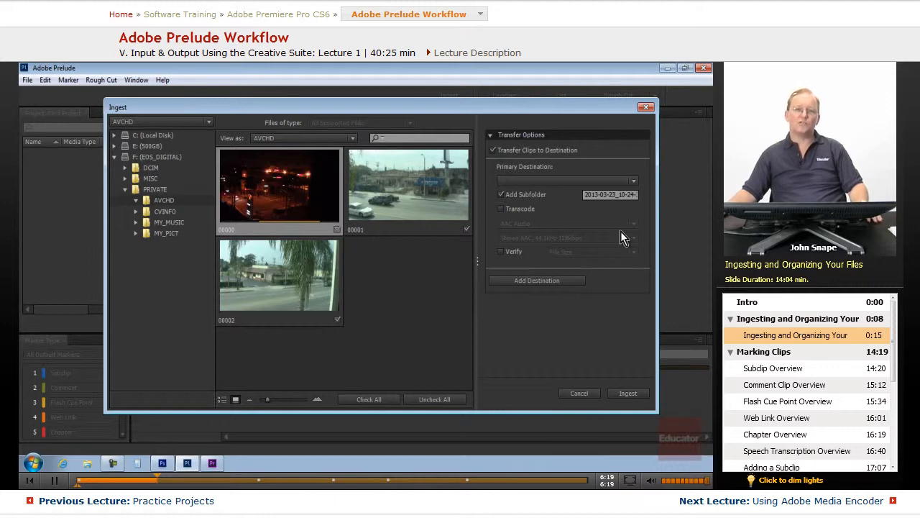
left_click(634, 182)
left_click(535, 191)
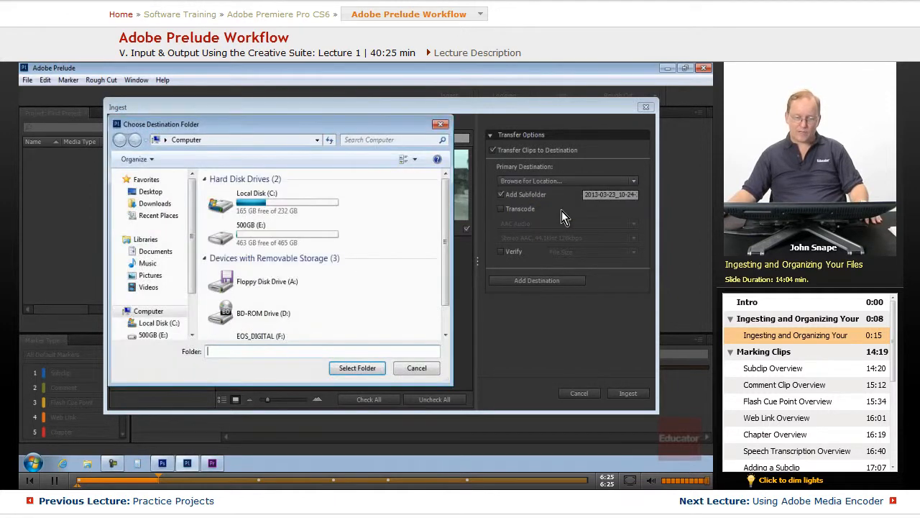
double_click(224, 237)
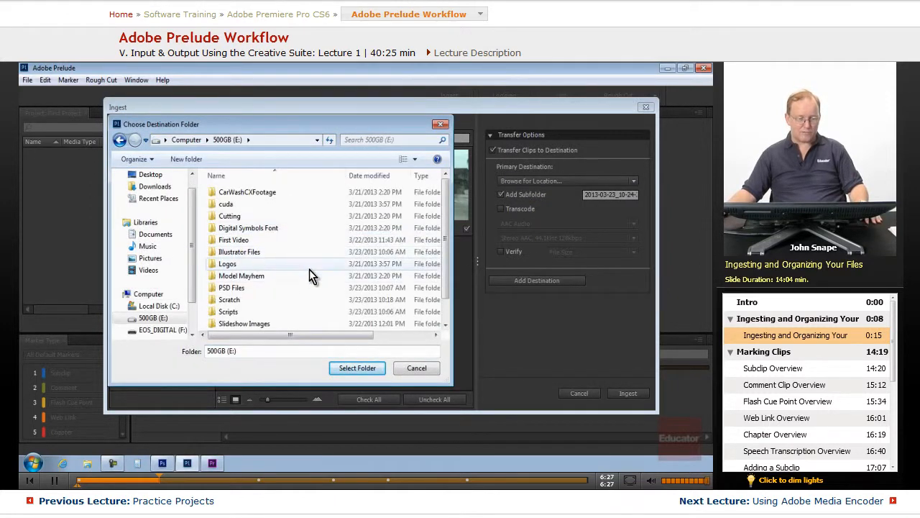
left_click(190, 159)
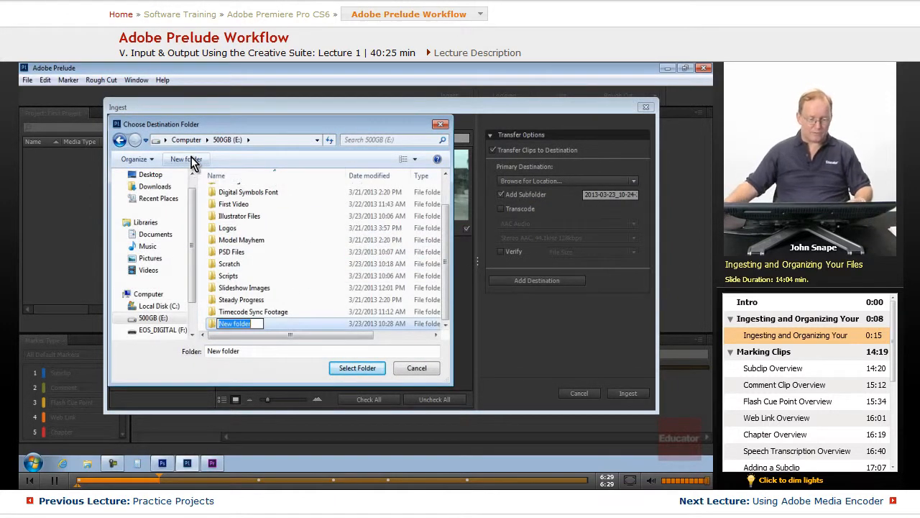
type("Ingested")
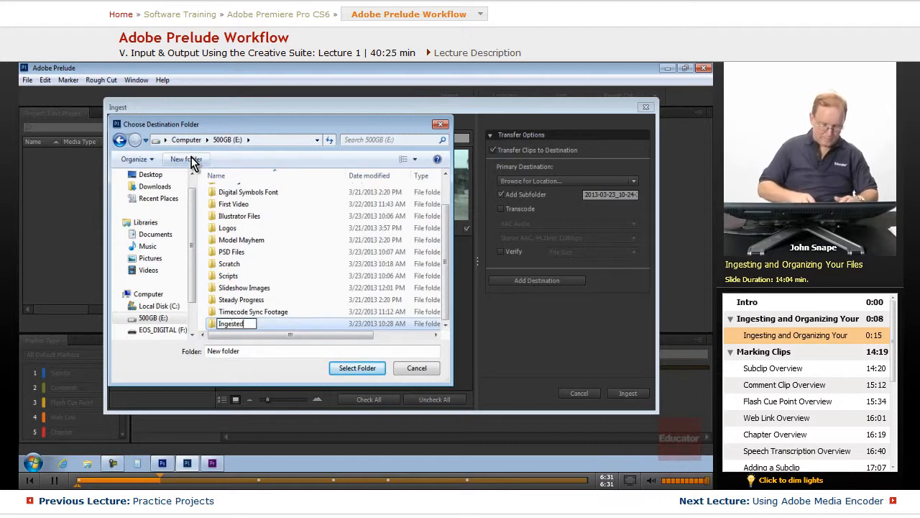
type(" Files")
key("Return")
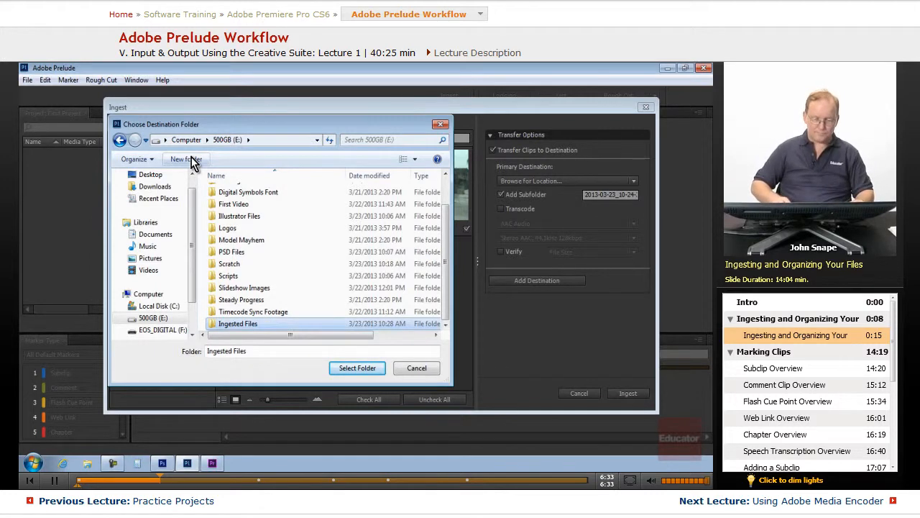
key("Return")
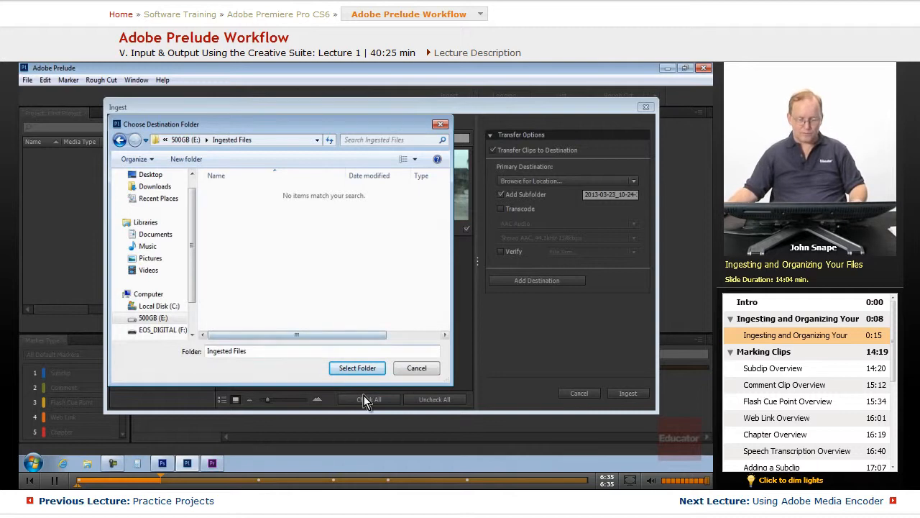
Use the Ingested Files folder as the primary destination and name its subfolder Out the Window
left_click(356, 368)
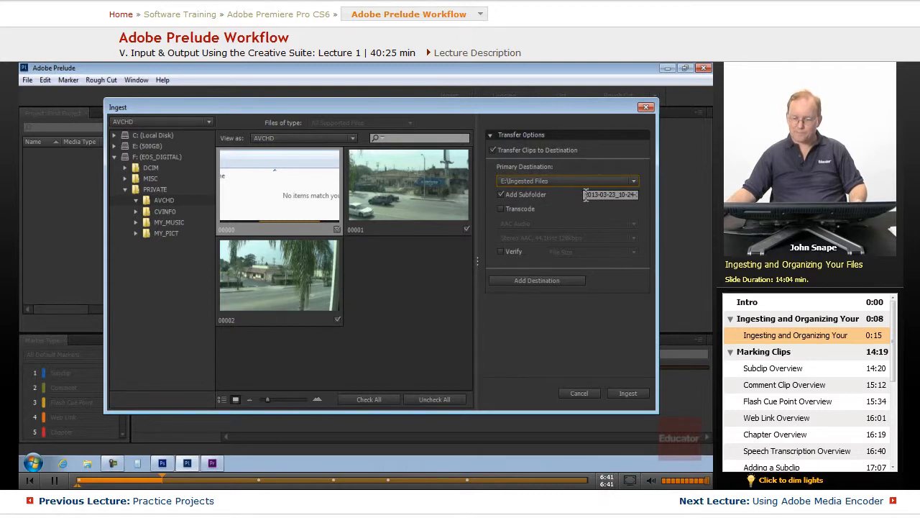
left_click_drag(586, 194, 636, 194)
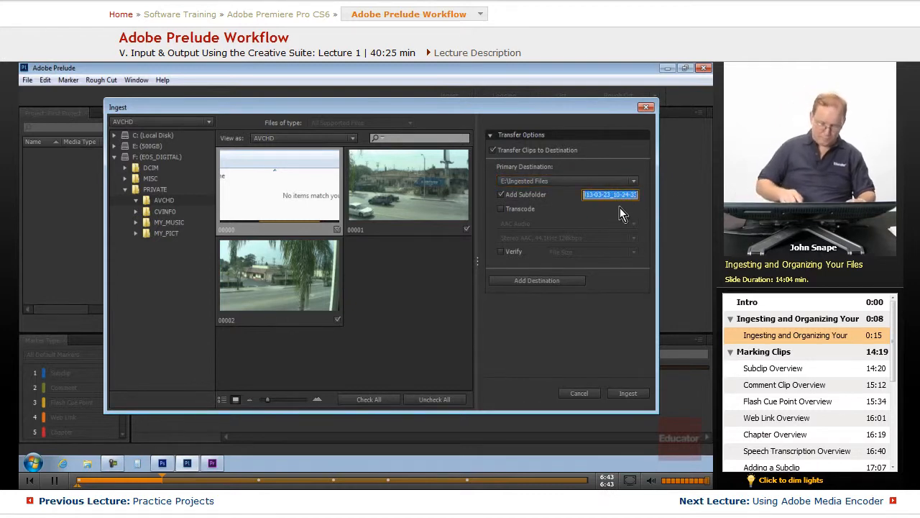
type("Out the Window")
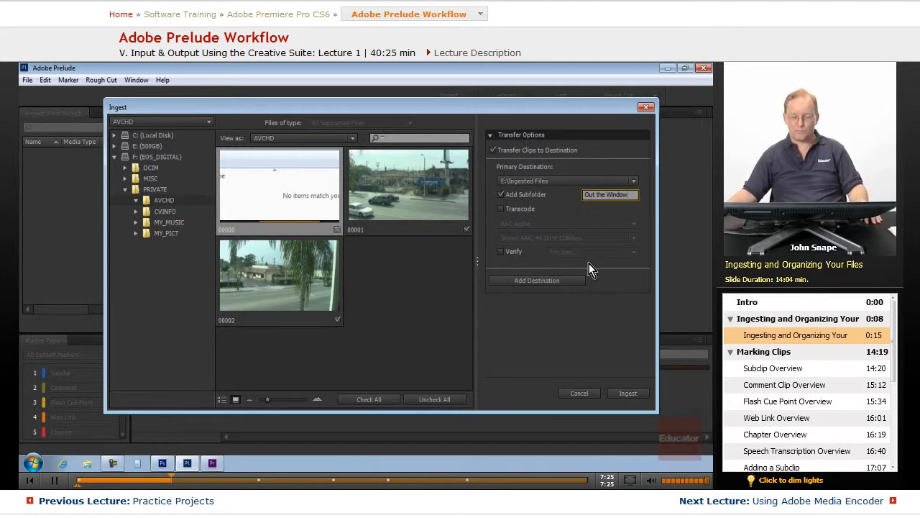
Try transcoding the clips to QuickTime with the NTSC DV 24p preset, and turn transcoding back off
left_click(501, 209)
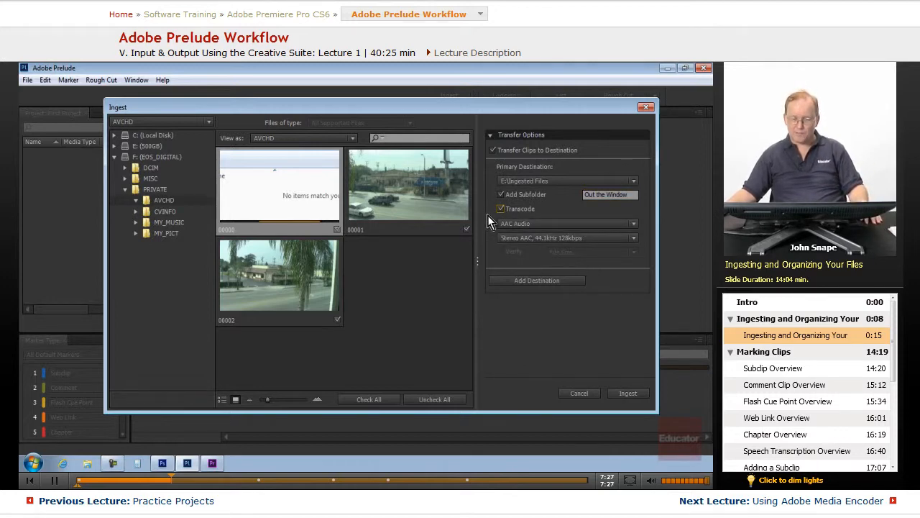
left_click(552, 222)
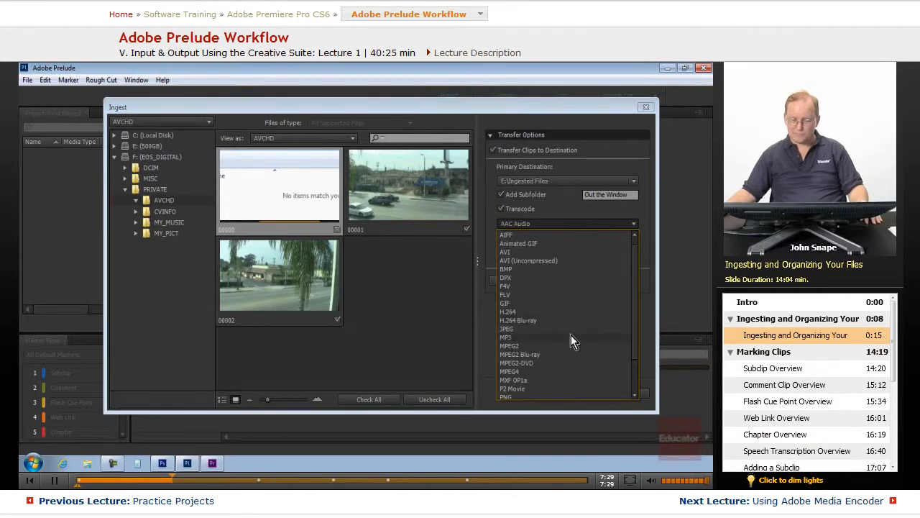
scroll(571, 335, "down", 2)
scroll(563, 316, "up", 2)
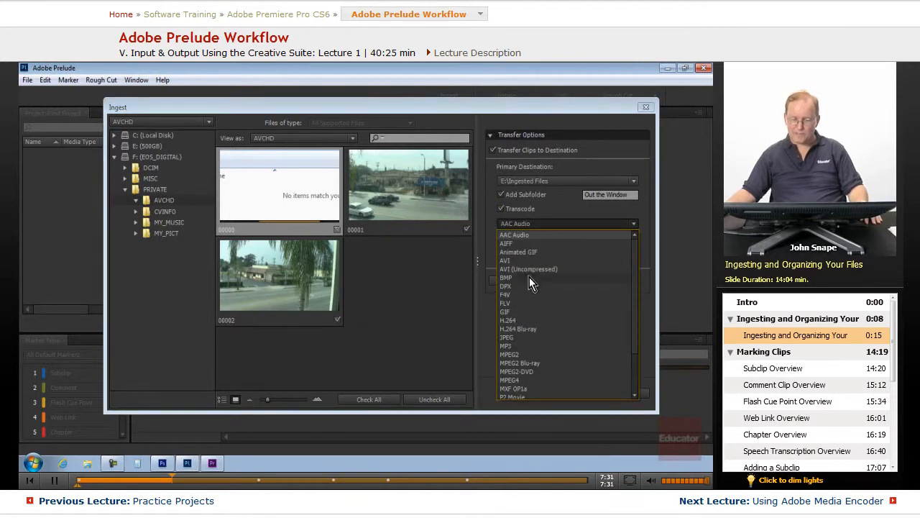
scroll(535, 274, "down", 2)
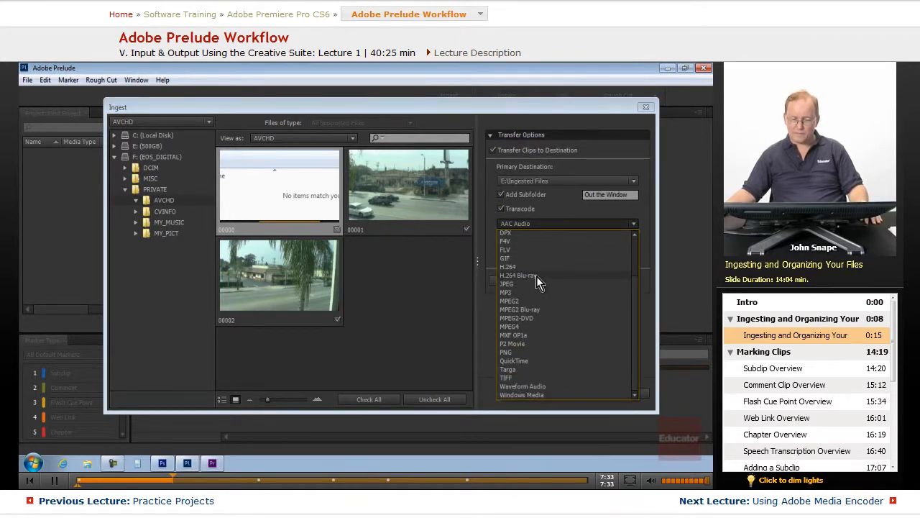
left_click(488, 315)
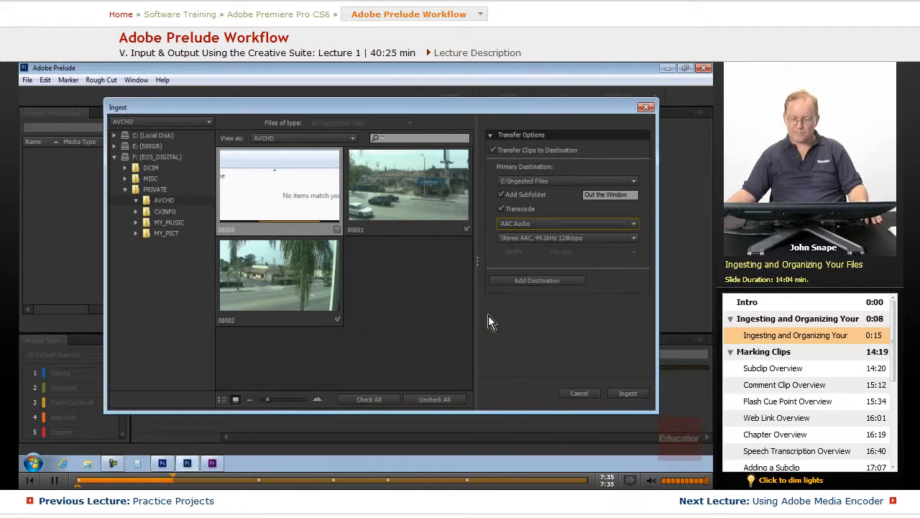
left_click(545, 225)
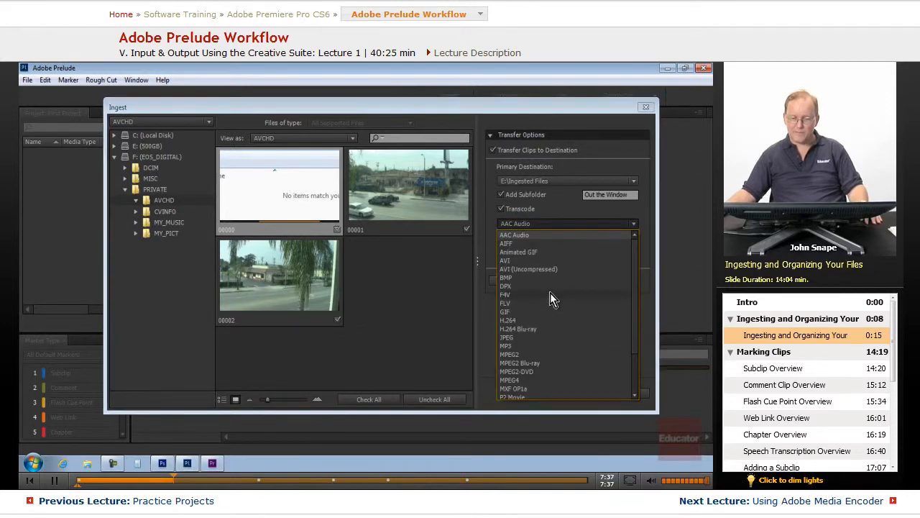
scroll(550, 293, "down", 2)
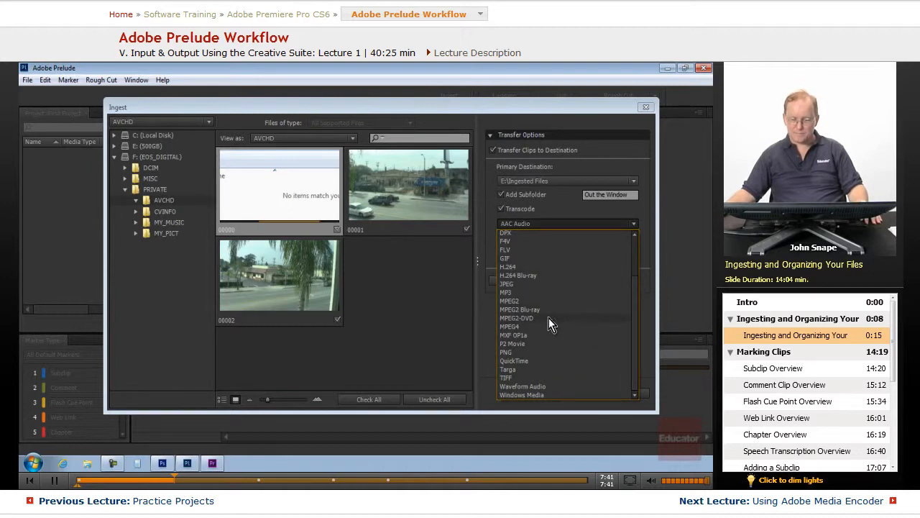
left_click(522, 362)
left_click(542, 238)
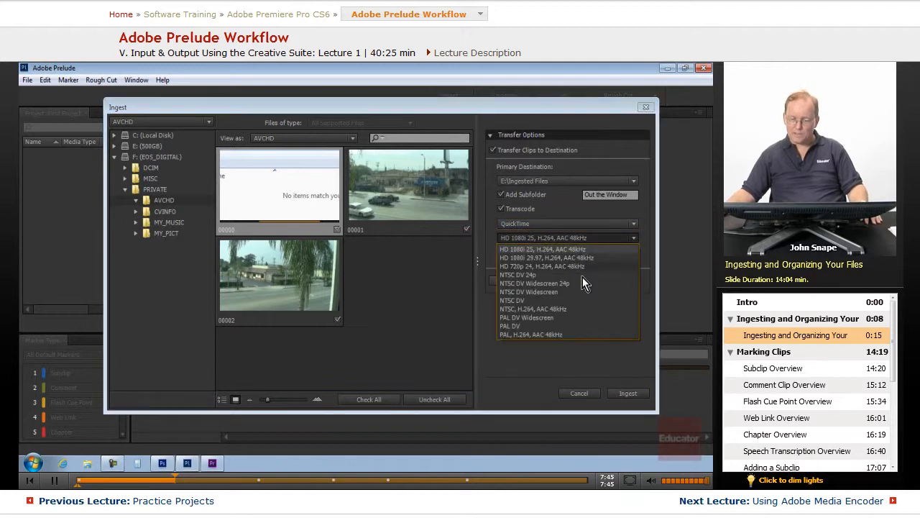
left_click(534, 276)
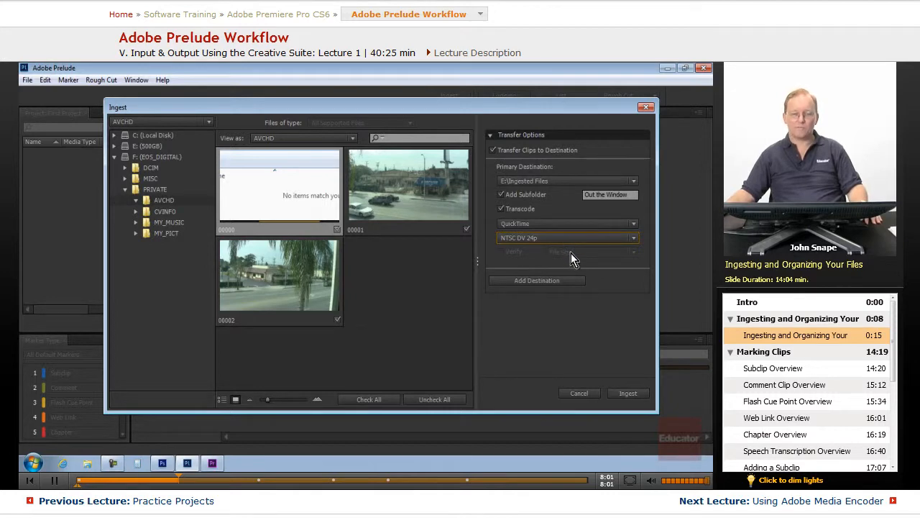
left_click(500, 208)
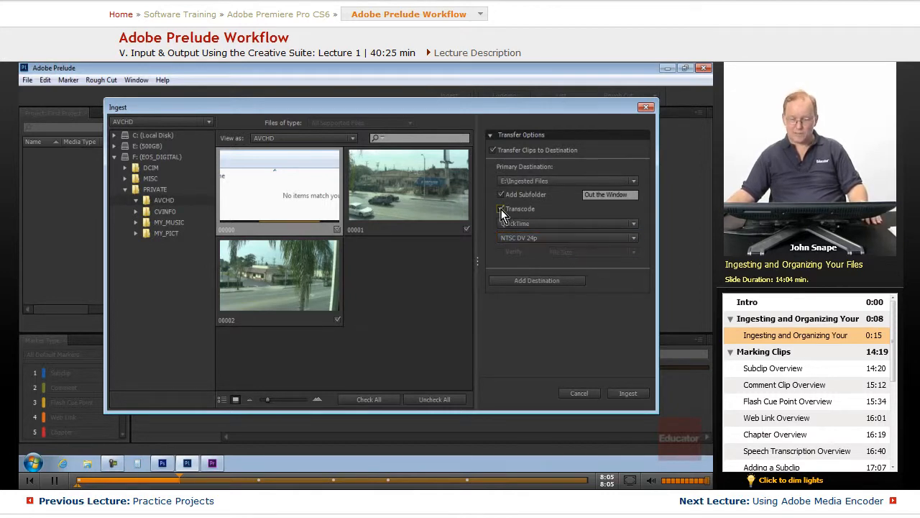
Enable verification of the transferred clips and set its method to File Content
left_click(500, 252)
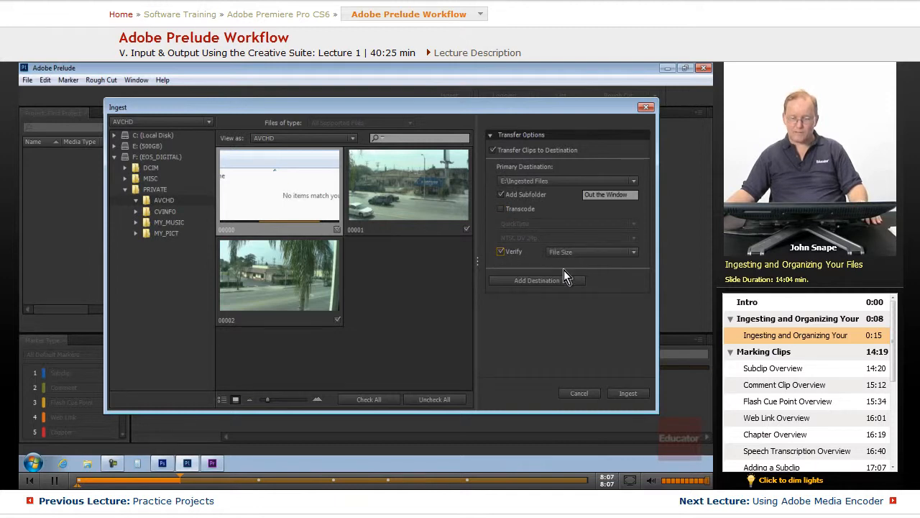
left_click(568, 253)
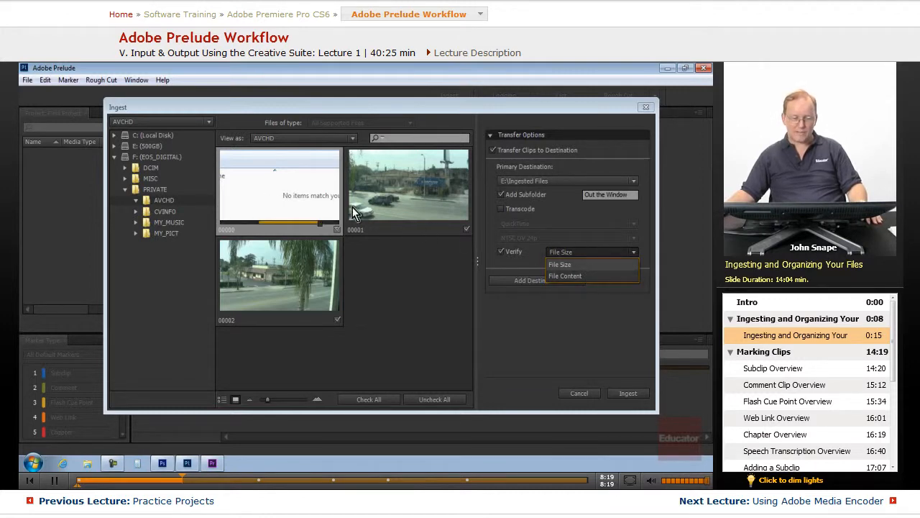
left_click(590, 276)
left_click(590, 252)
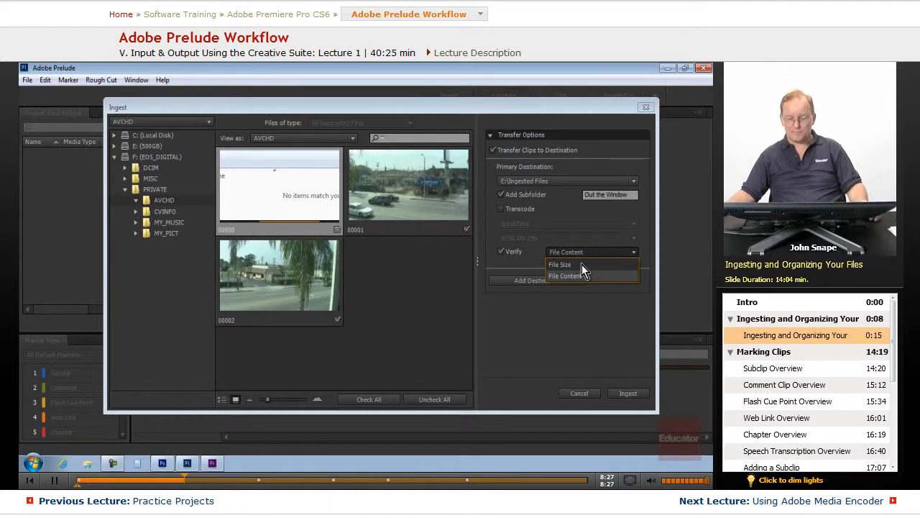
left_click(581, 264)
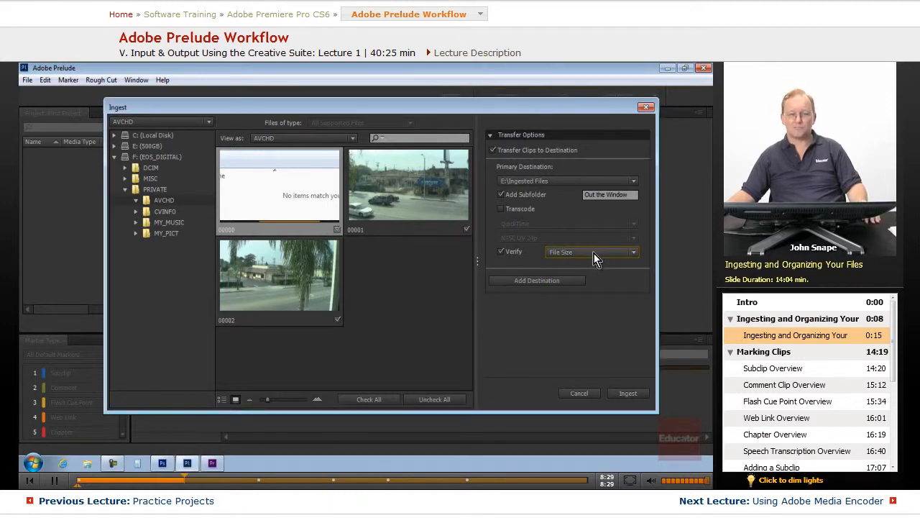
left_click(593, 252)
left_click(591, 274)
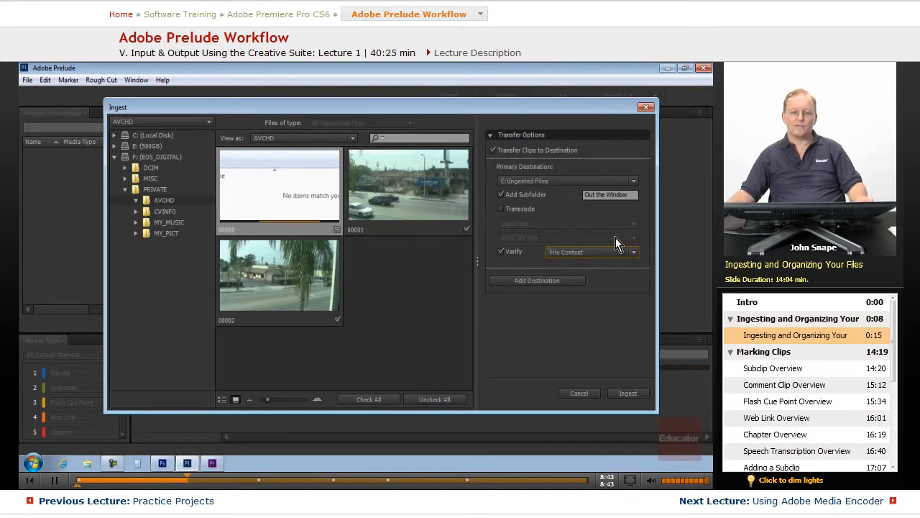
Add another transfer destination using a new folder named Transcoded Files on the 500GB (E:) drive
left_click(539, 280)
double_click(259, 241)
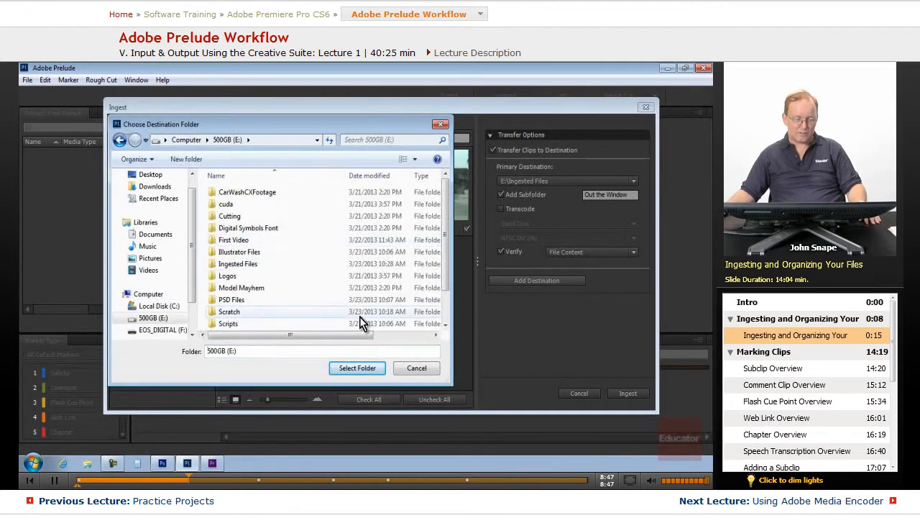
left_click(187, 159)
type("T")
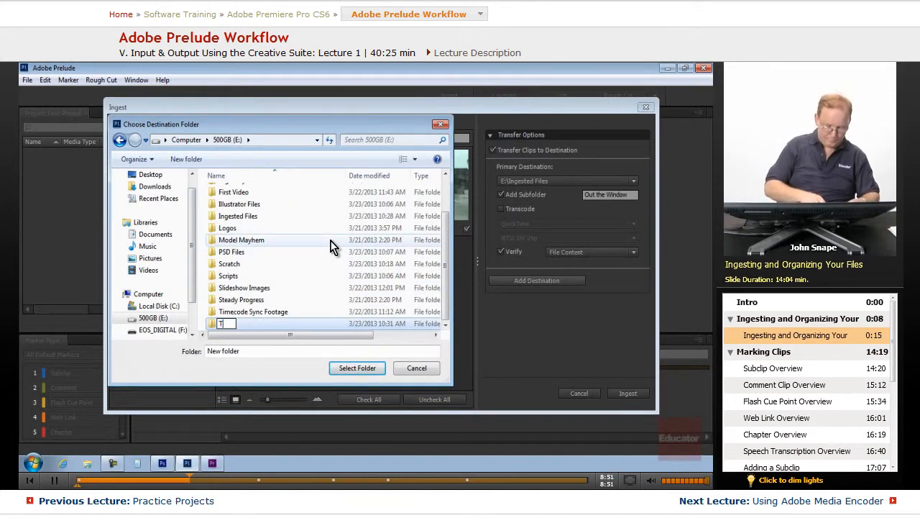
type("ranscod3ed Files")
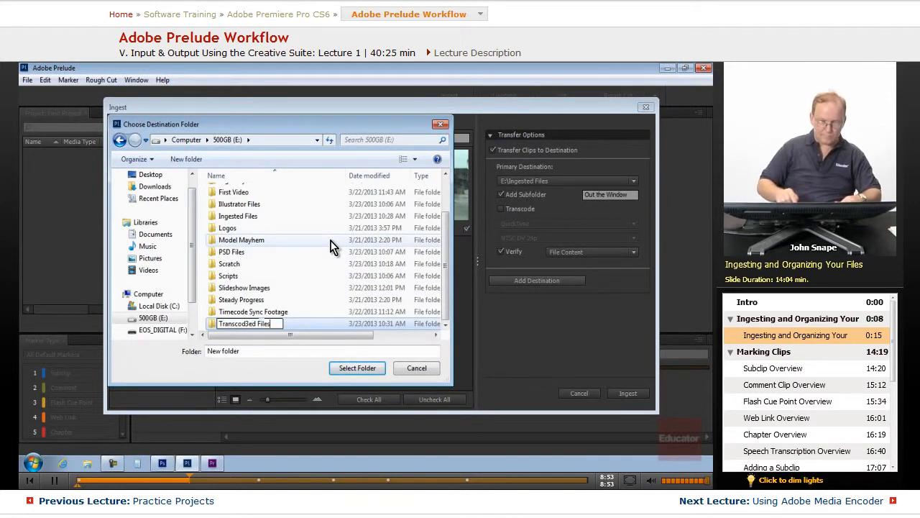
key("BackSpace")
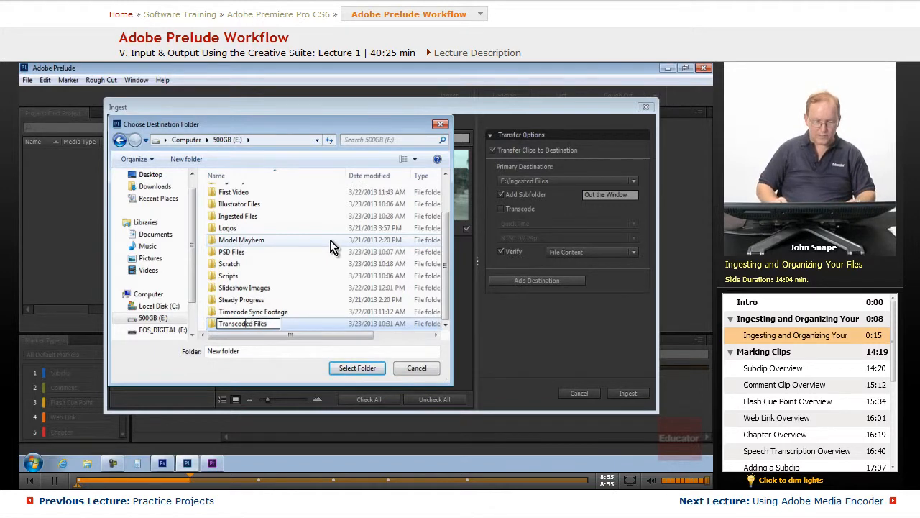
key("Return")
key("Return")
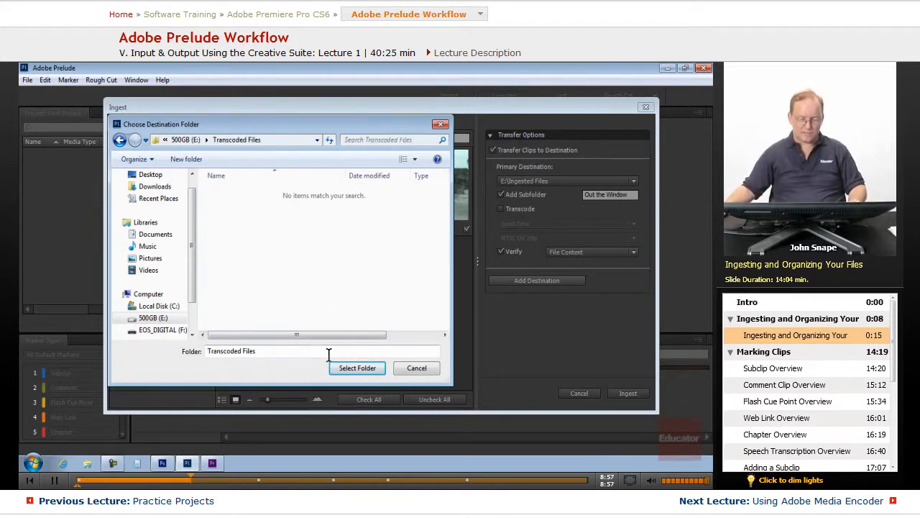
left_click(357, 368)
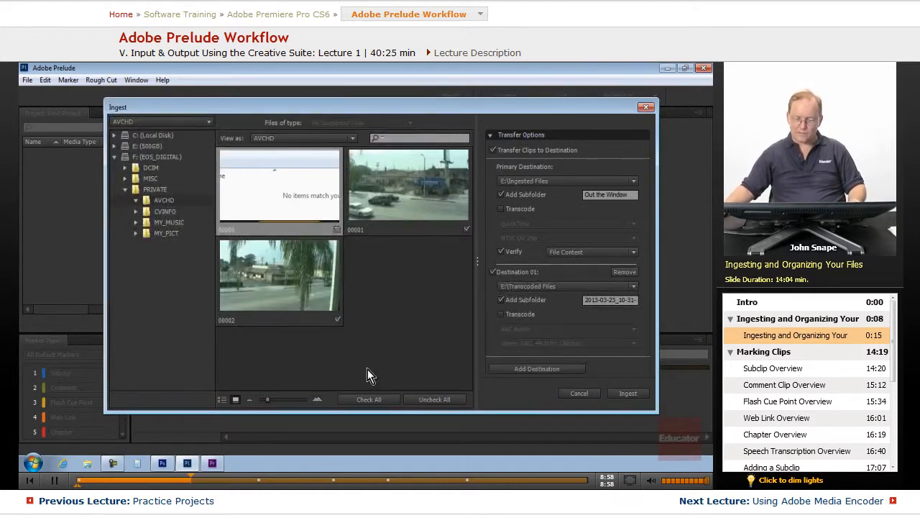
Enable transcoding for the additional destination and name its subfolder Out the Window
left_click(501, 314)
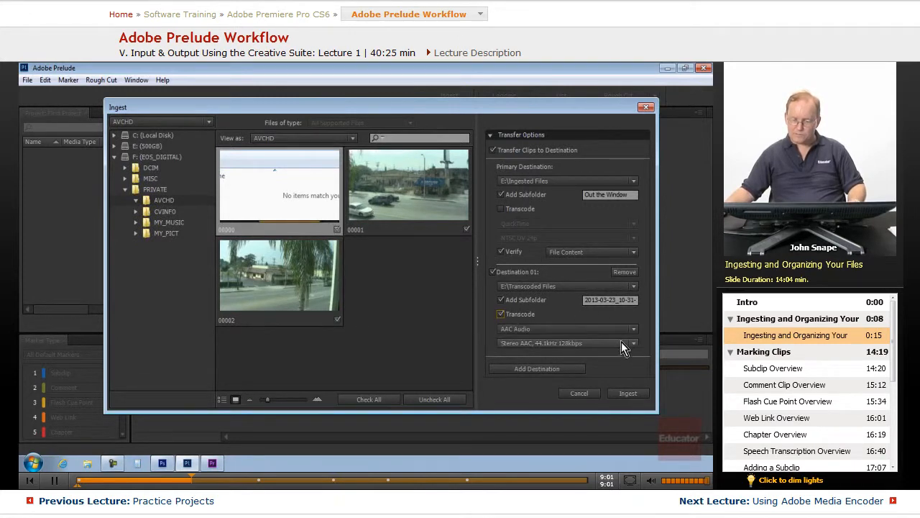
left_click(584, 300)
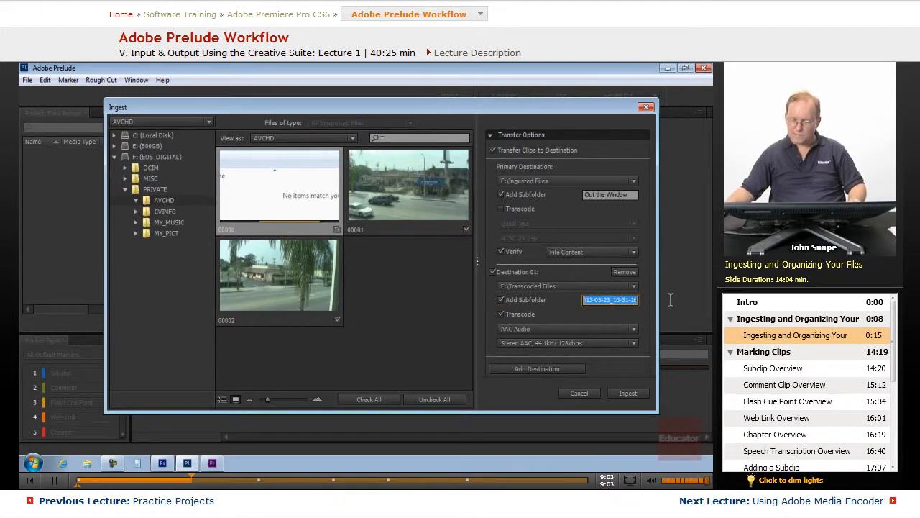
type("Out the")
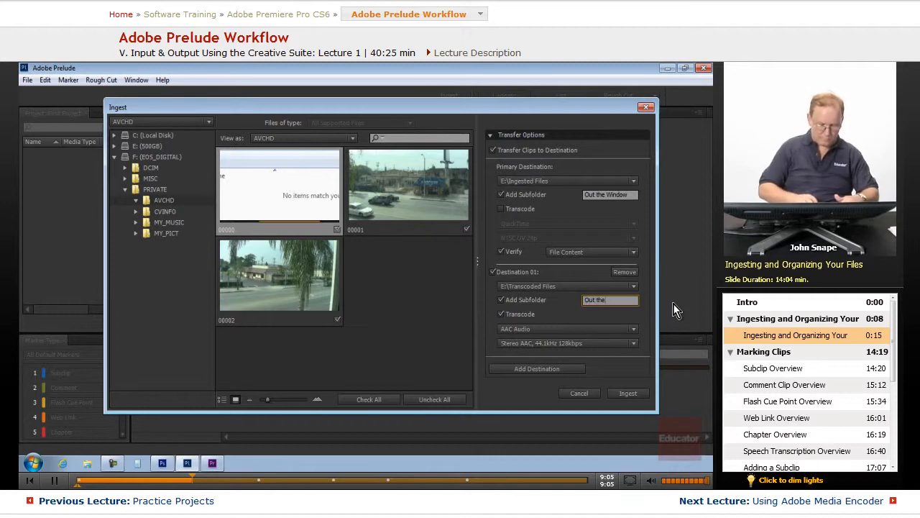
type(" zWindow")
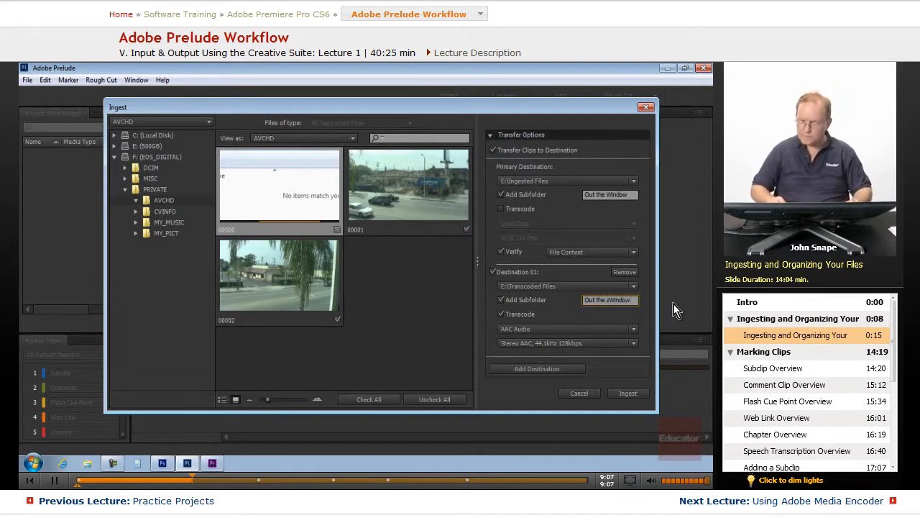
key("Left")
key("Left")
key("Left")
key("Left")
key("Left")
key("Left")
key("BackSpace")
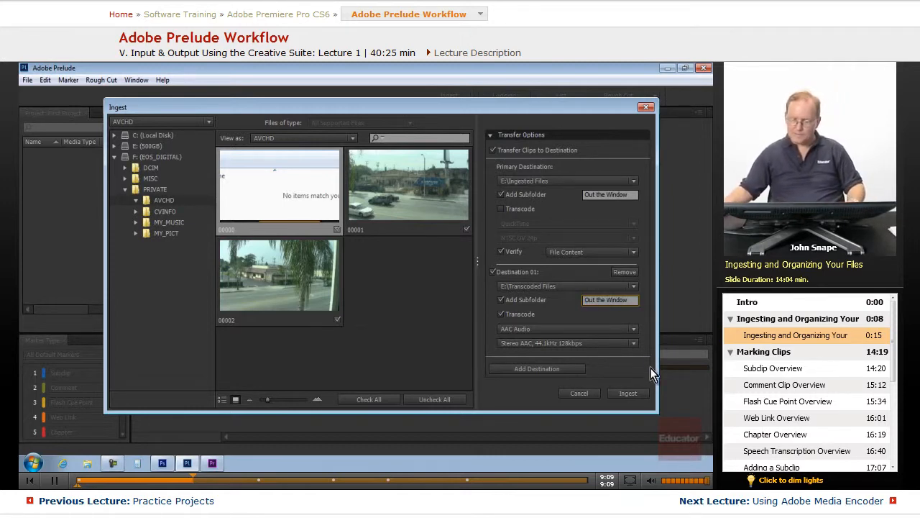
Set the additional destination's transcode format to QuickTime with the NTSC DV preset, and start the ingest
left_click(599, 343)
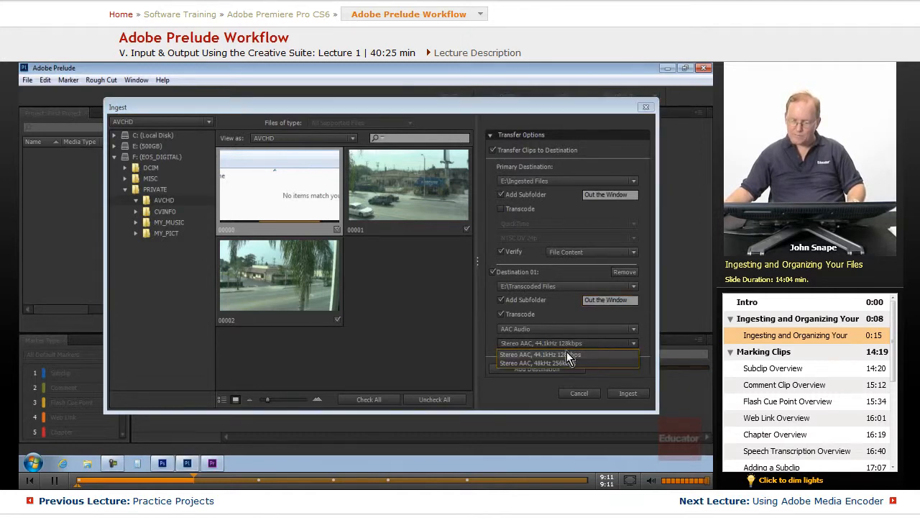
left_click(558, 332)
left_click(557, 331)
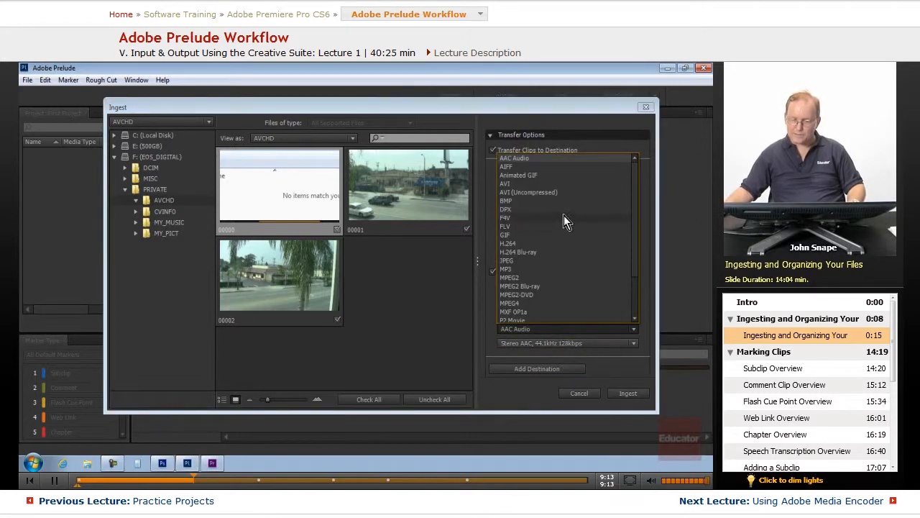
scroll(567, 294, "down", 3)
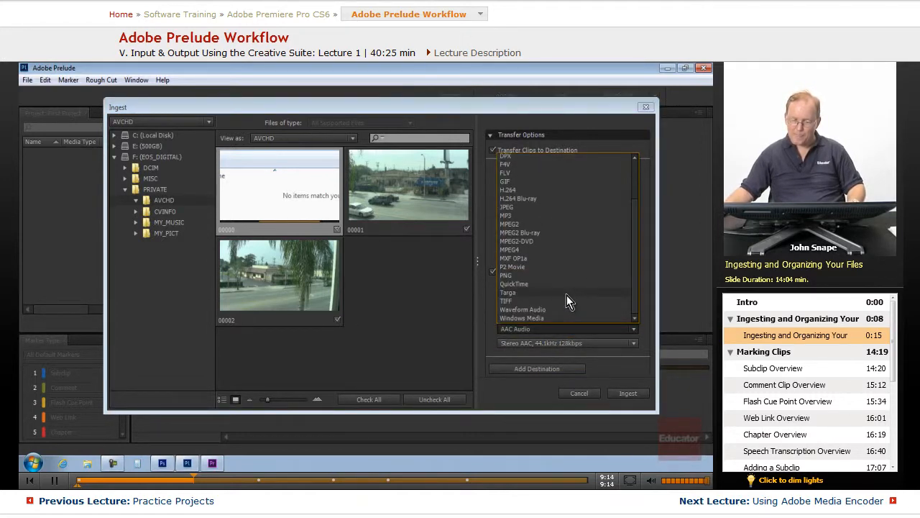
left_click(522, 283)
left_click(565, 343)
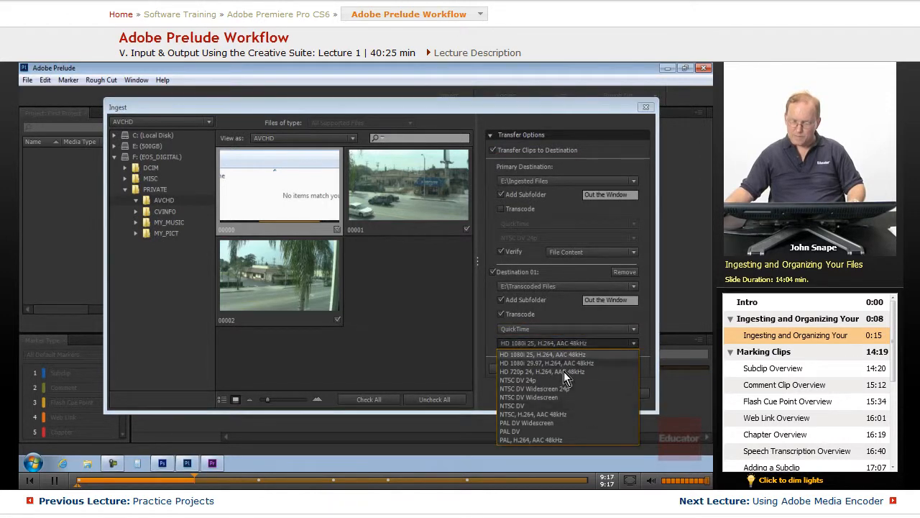
left_click(519, 406)
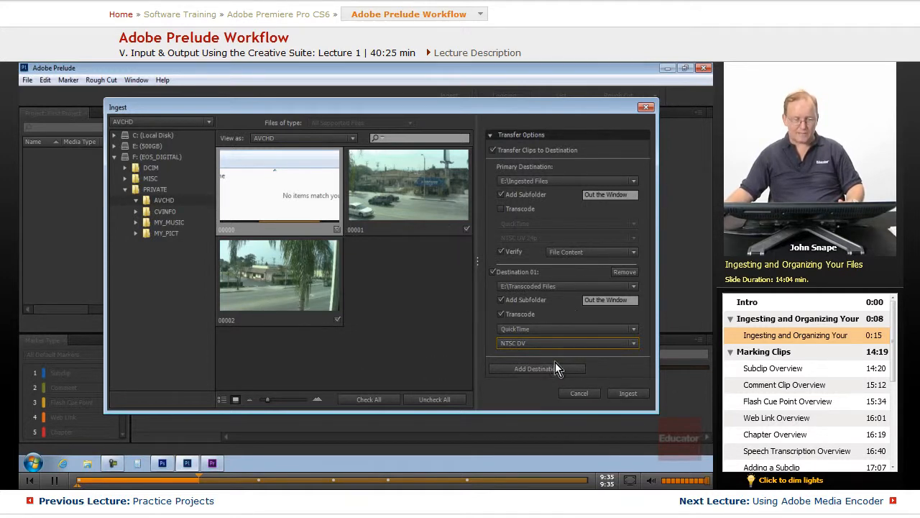
left_click(628, 393)
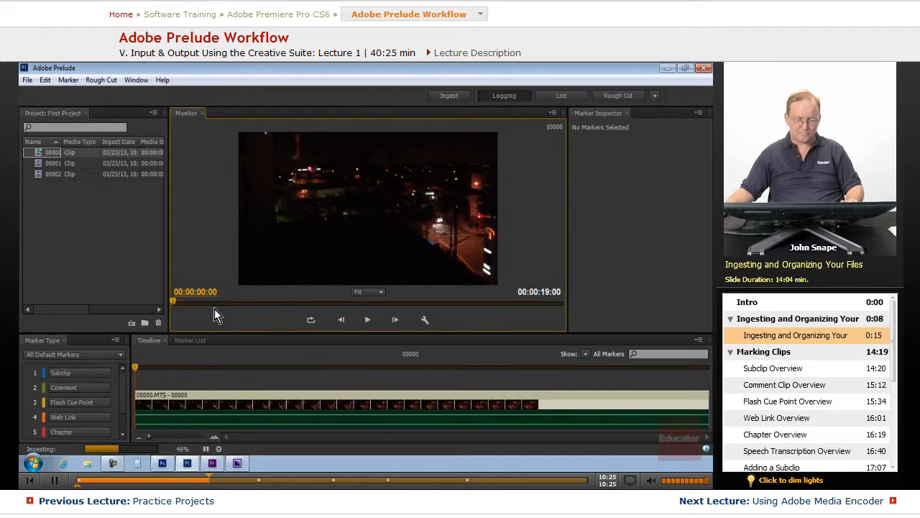
Play clip 00000 and add a Comment marker to it spanning 00:00:08:06 to 00:00:10:15
left_click(371, 321)
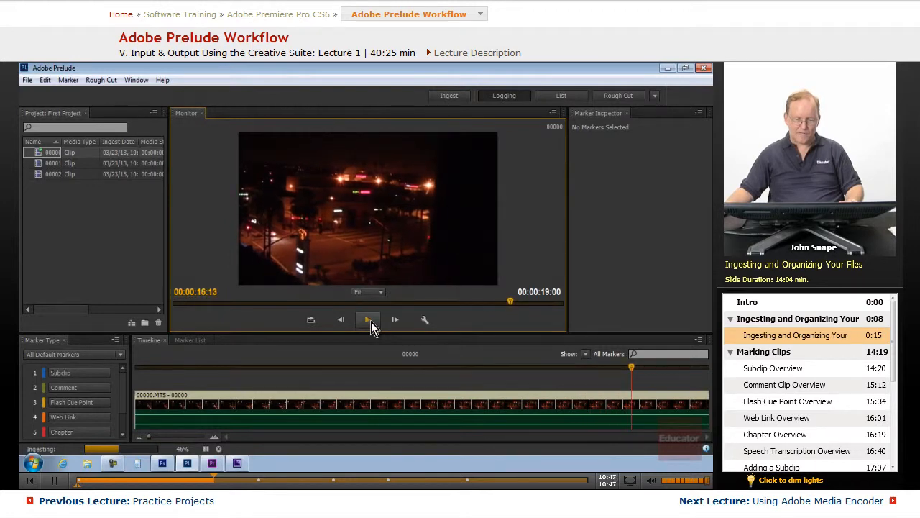
mouse_move(508, 300)
left_mouse_down()
mouse_move(309, 308)
mouse_move(356, 308)
mouse_move(323, 310)
mouse_move(349, 310)
mouse_move(341, 312)
left_mouse_up()
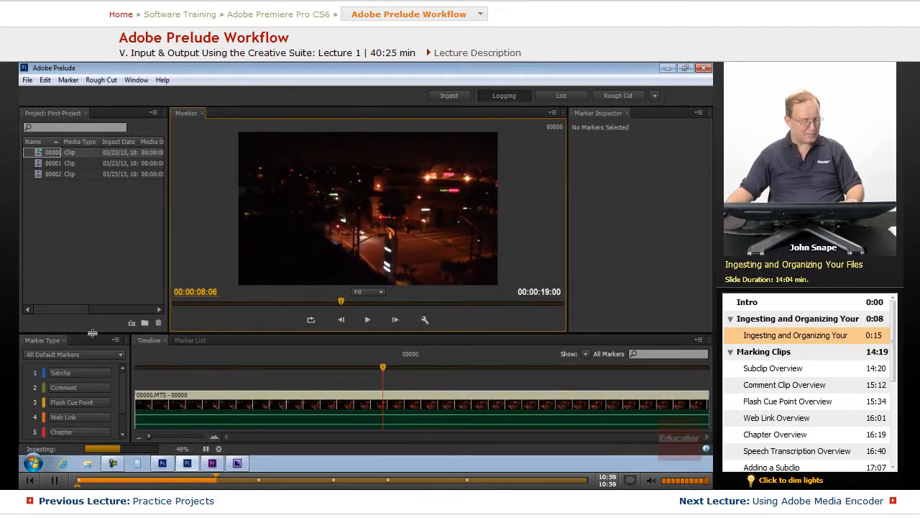
left_click_drag(101, 332, 100, 301)
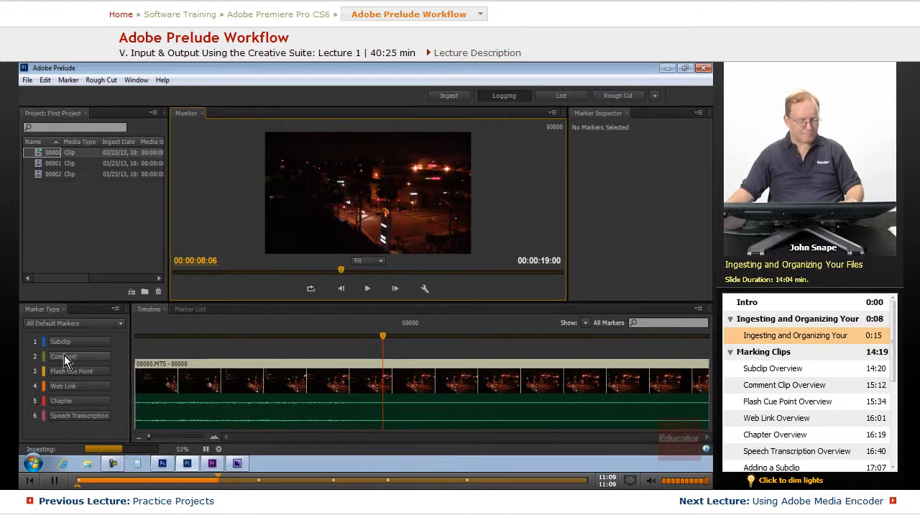
left_click(64, 355)
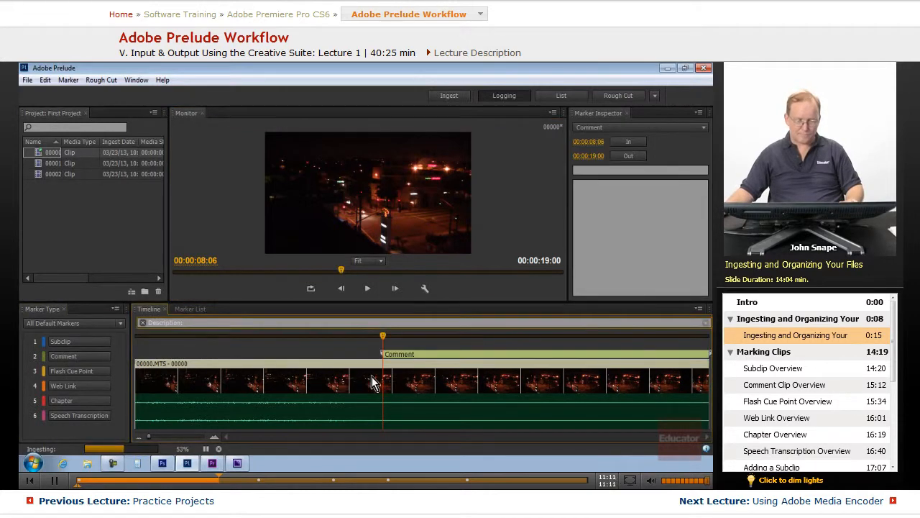
left_click(449, 357)
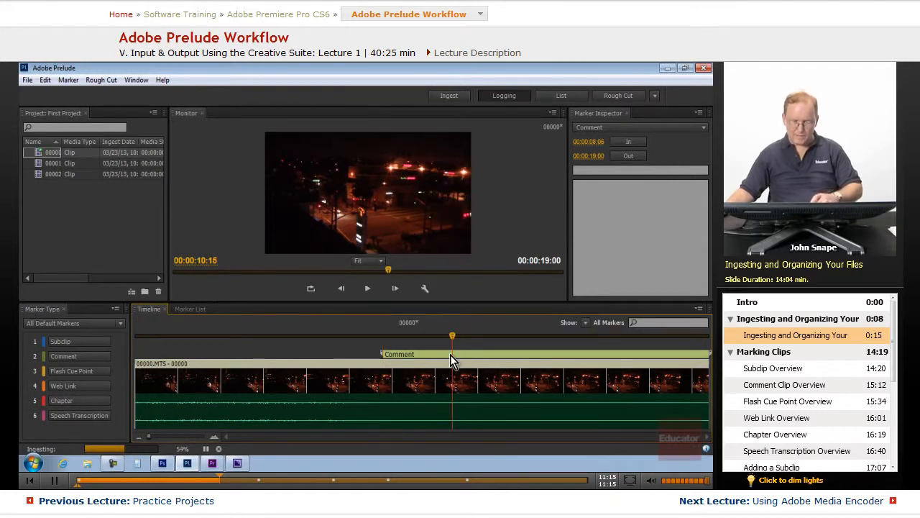
key("o")
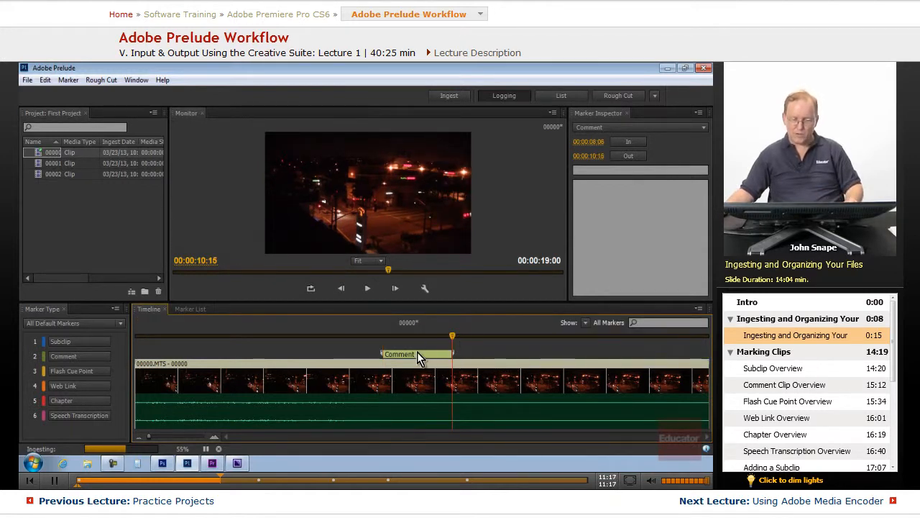
Name the comment marker "Sound drops out"
left_click(651, 169)
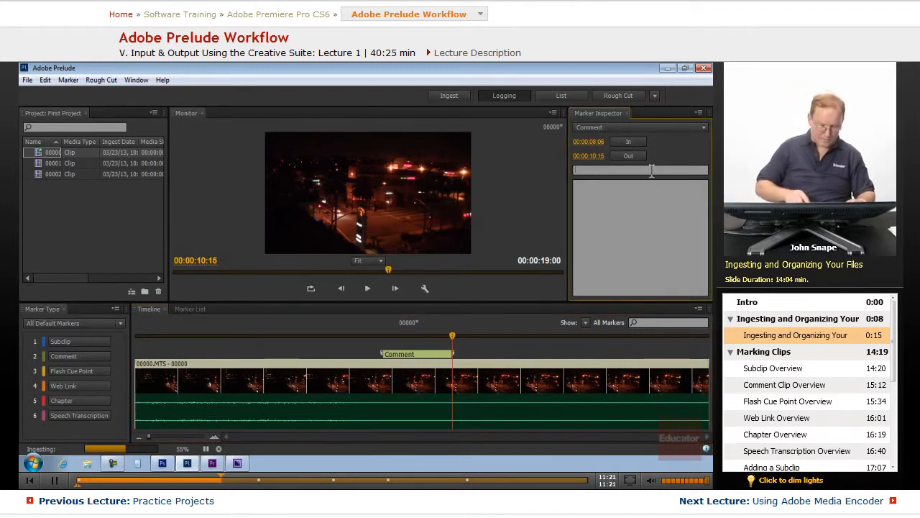
type("Sound drops")
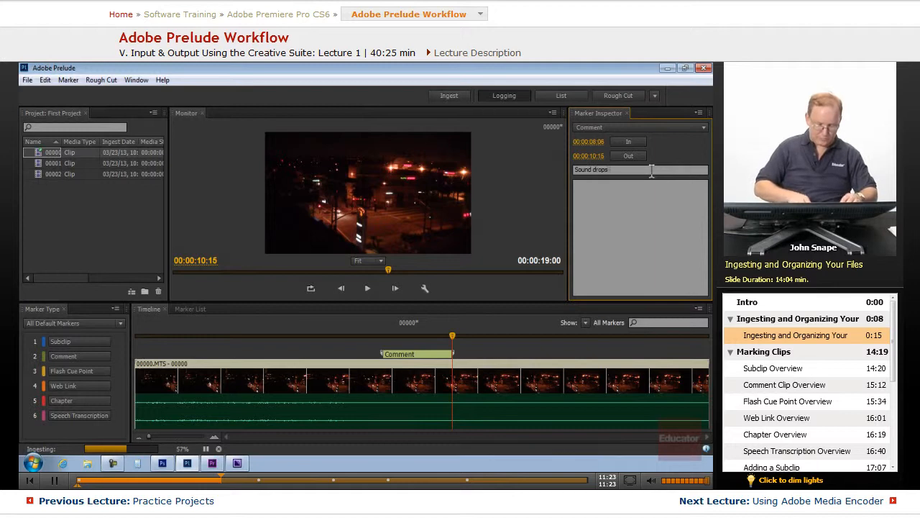
type(" out")
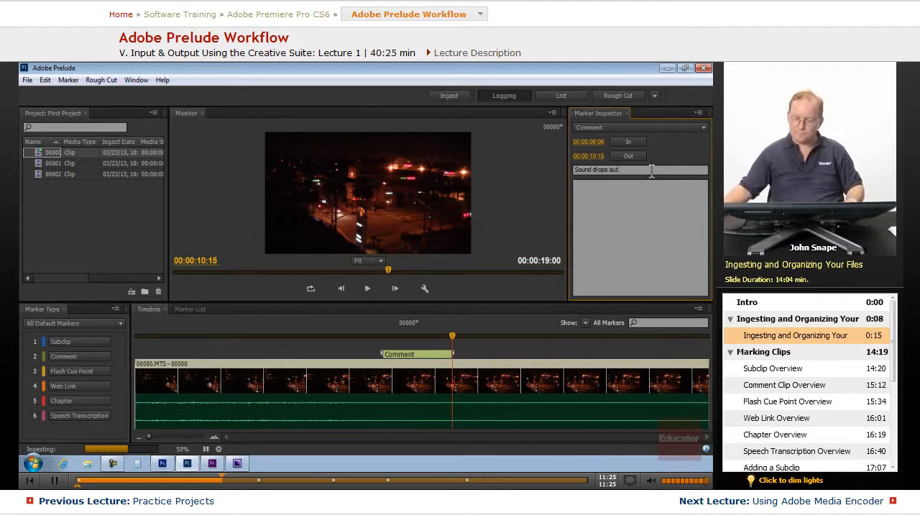
key("Return")
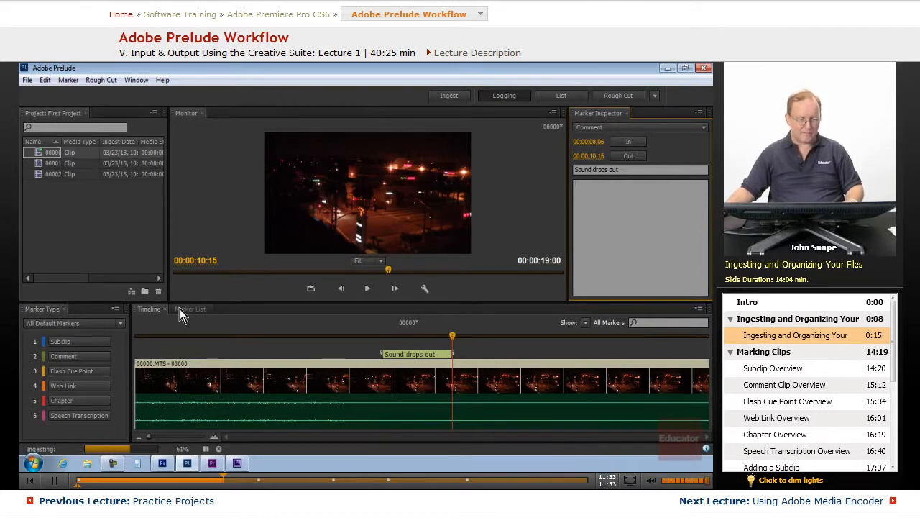
Maximize the Project panel and widen its Name, Ingest Date, Media Duration, Created Date and File Path columns to show their full contents
left_click_drag(168, 216, 234, 218)
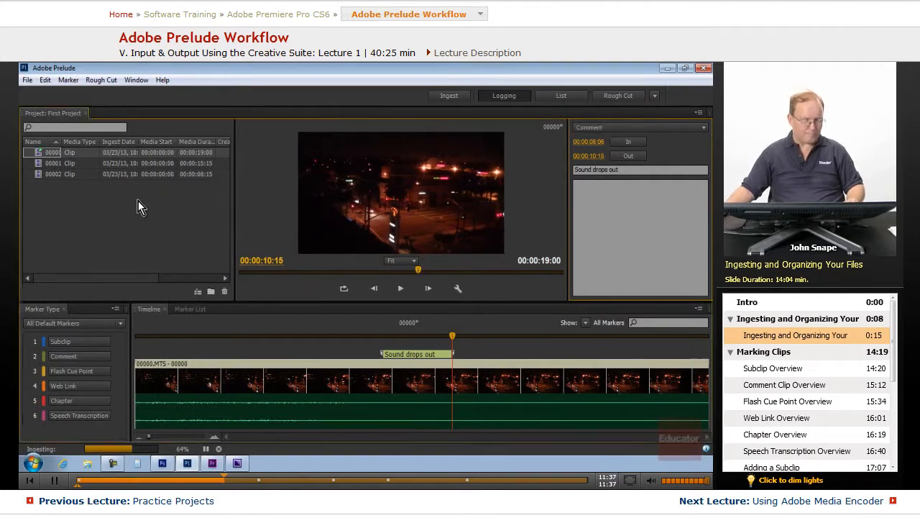
key("grave")
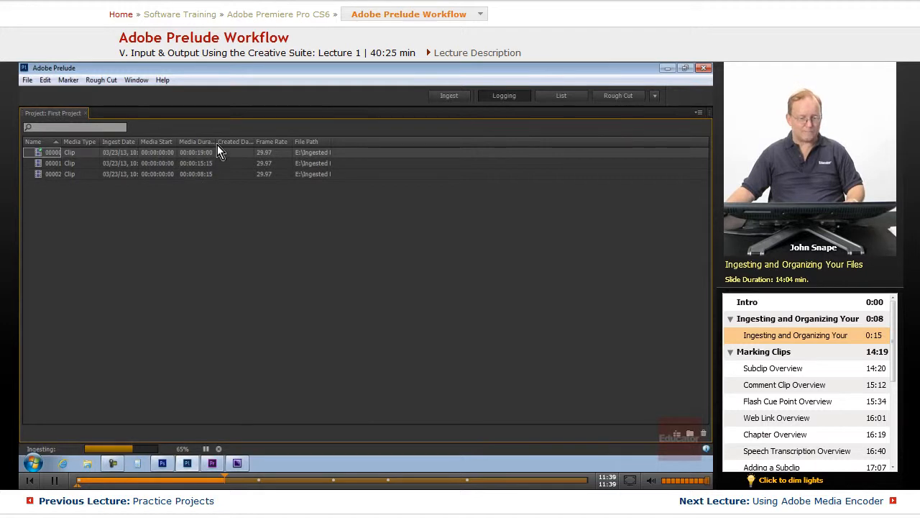
left_click_drag(216, 144, 352, 141)
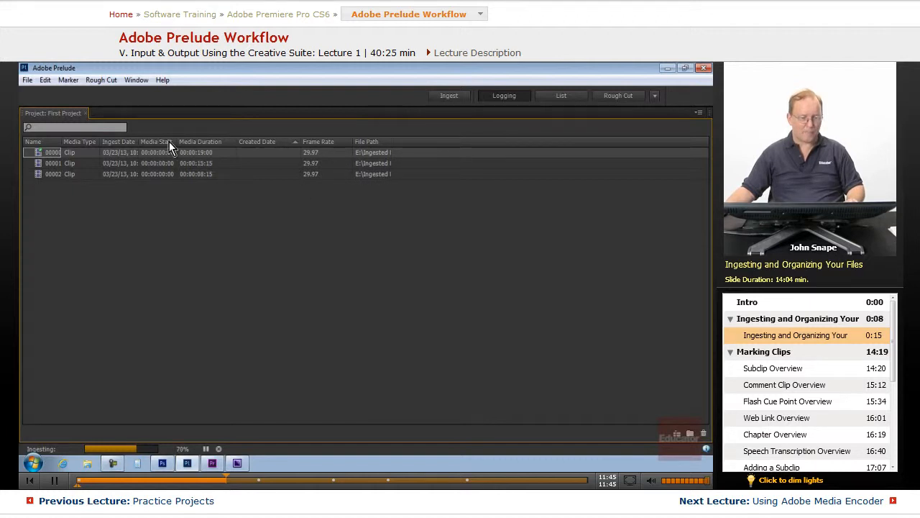
left_click_drag(138, 141, 230, 142)
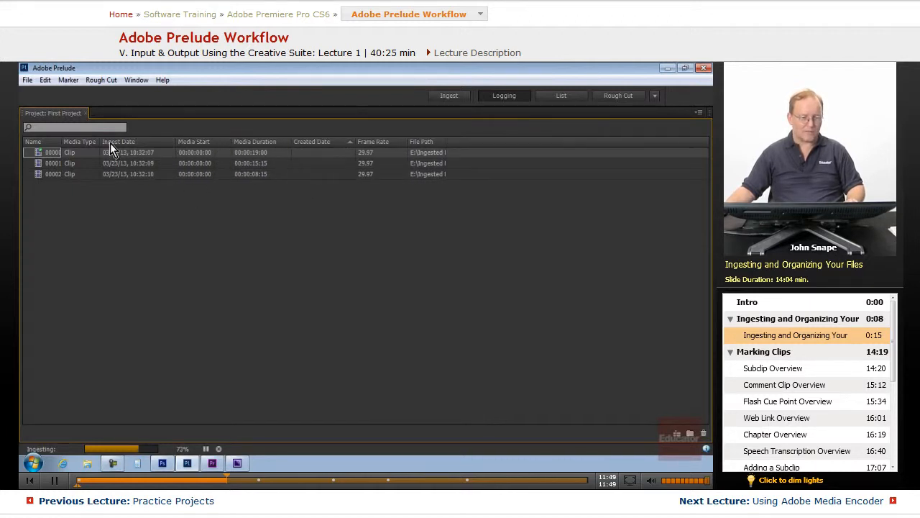
mouse_move(100, 141)
left_mouse_down()
mouse_move(109, 141)
mouse_move(66, 141)
mouse_move(112, 141)
left_mouse_up()
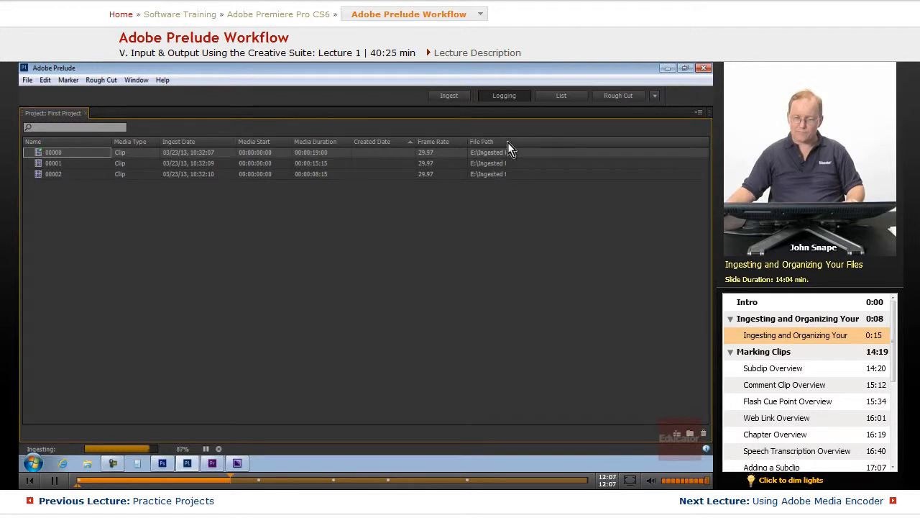
left_click_drag(509, 140, 682, 139)
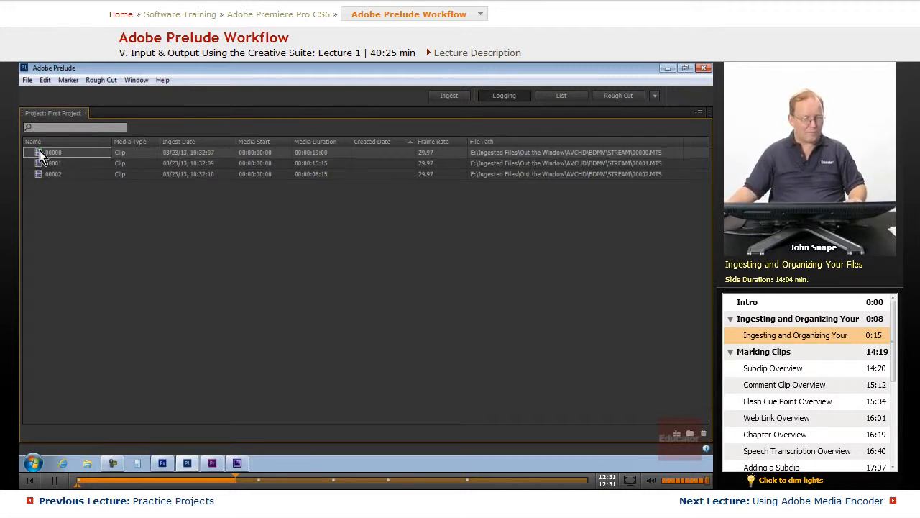
Create a new bin named "Daytime" in the project
left_click(689, 435)
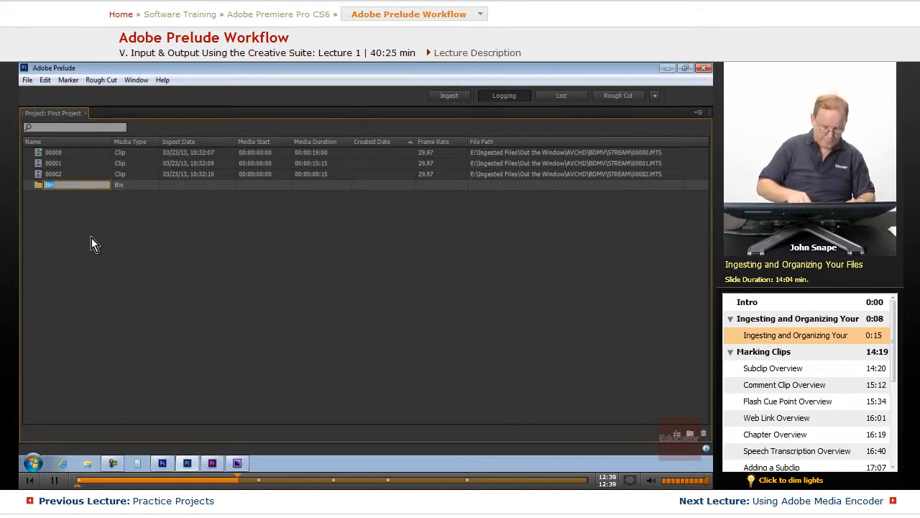
type("Daytime")
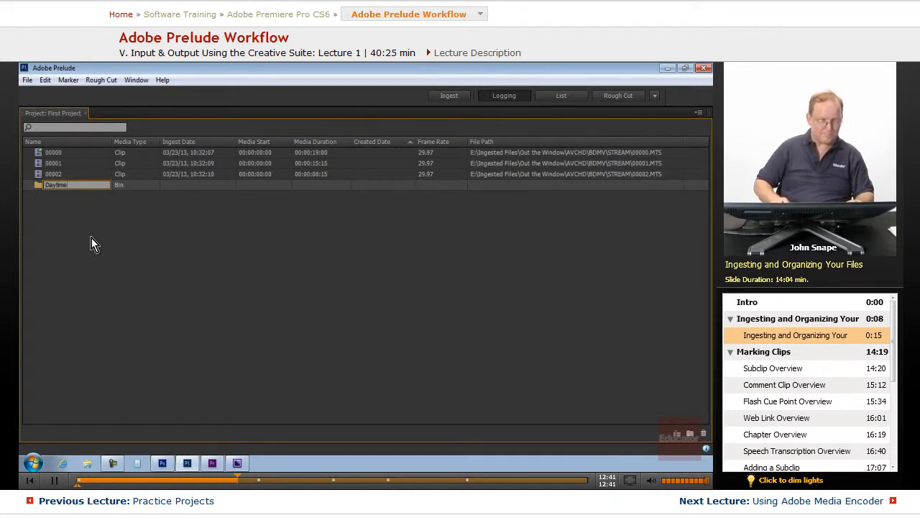
key("Return")
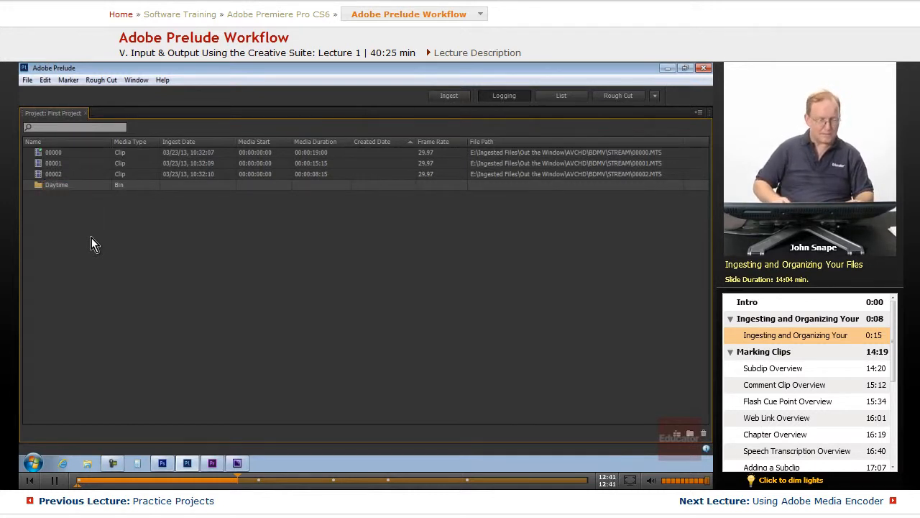
Create a bin named "Night Time" and place it at the project's top level, outside the Daytime bin
left_click(689, 434)
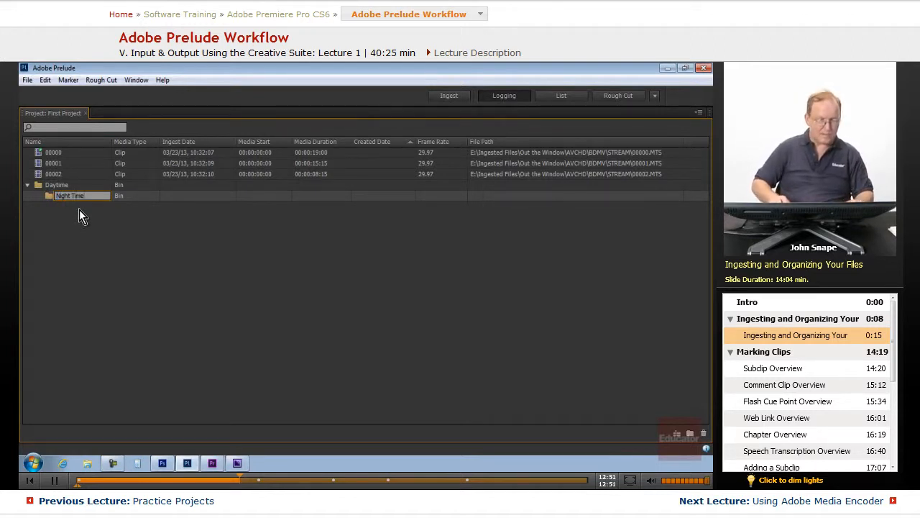
key("Return")
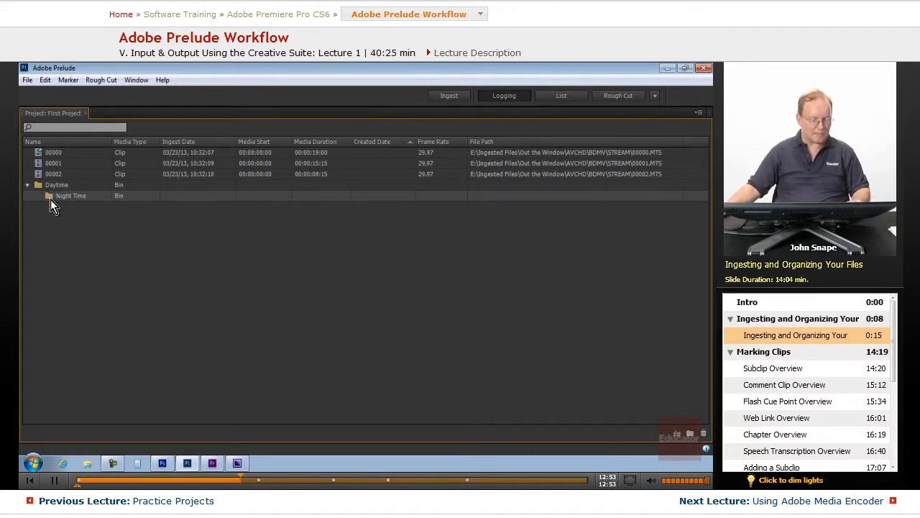
left_click_drag(50, 200, 56, 240)
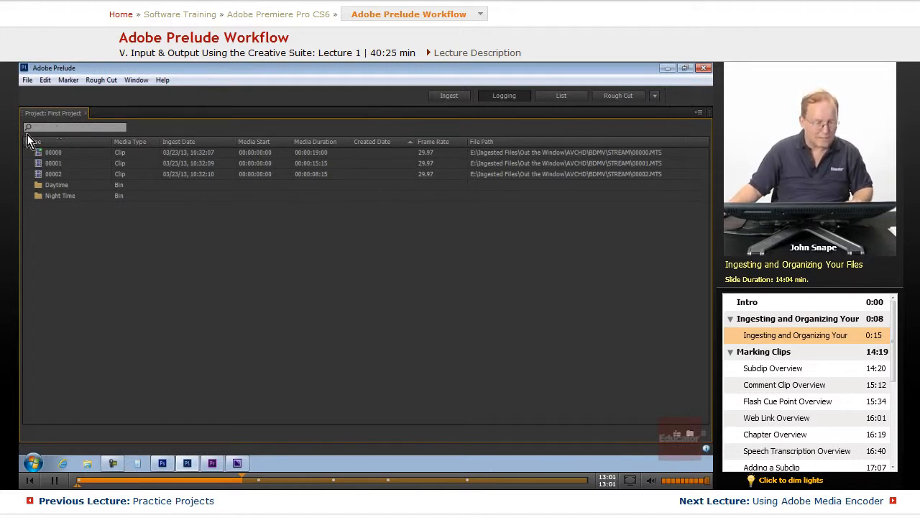
Close the crashed Prelude session, relaunch Adobe Prelude CS6 and reopen the recent project First Project.plproj
left_click(41, 153)
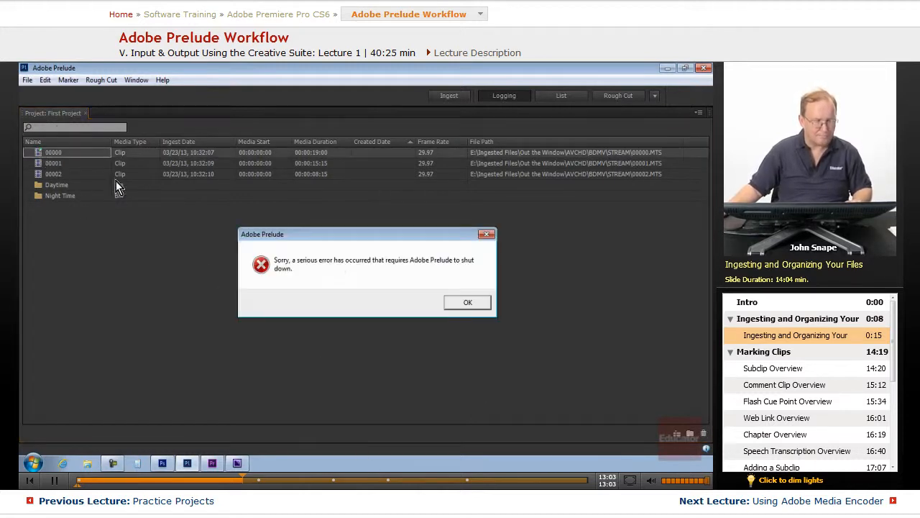
left_click(468, 303)
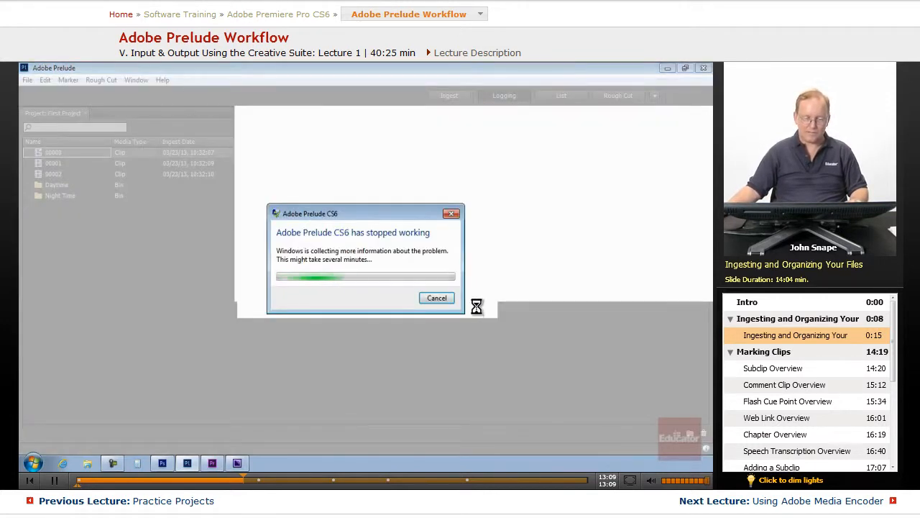
left_click(436, 297)
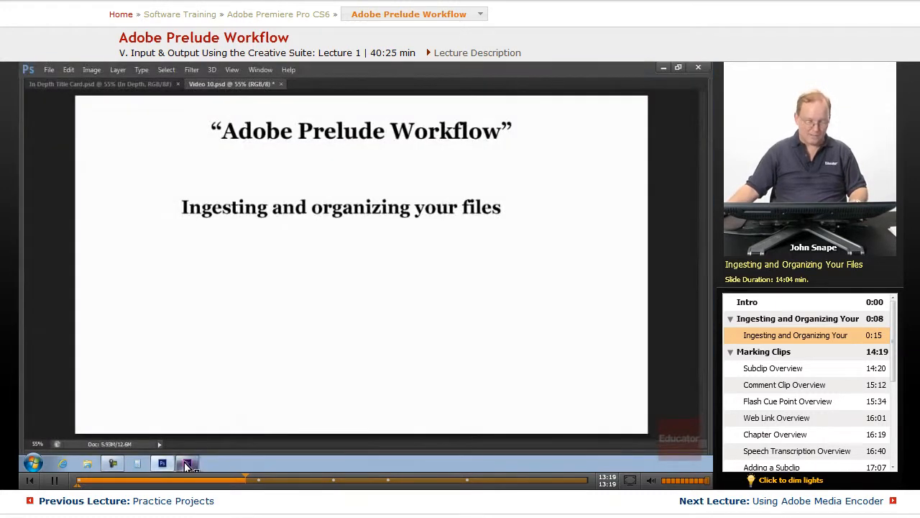
left_click(35, 466)
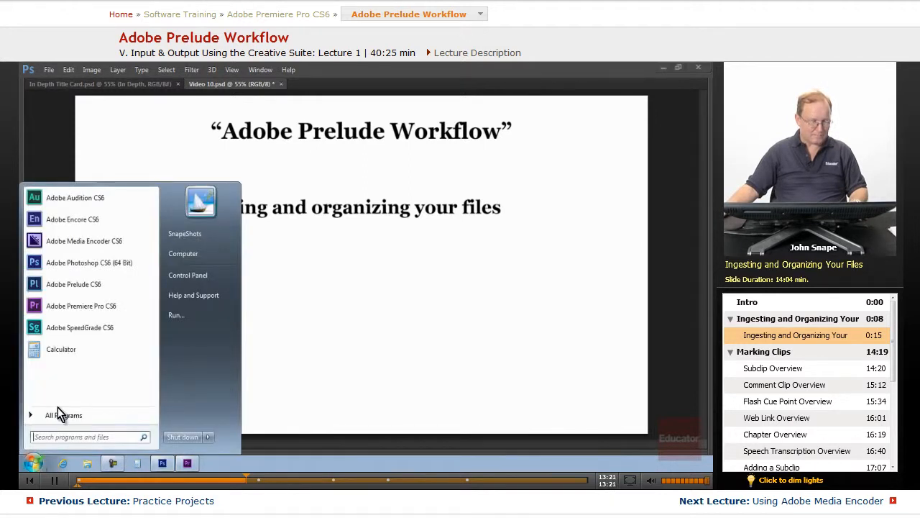
left_click(85, 286)
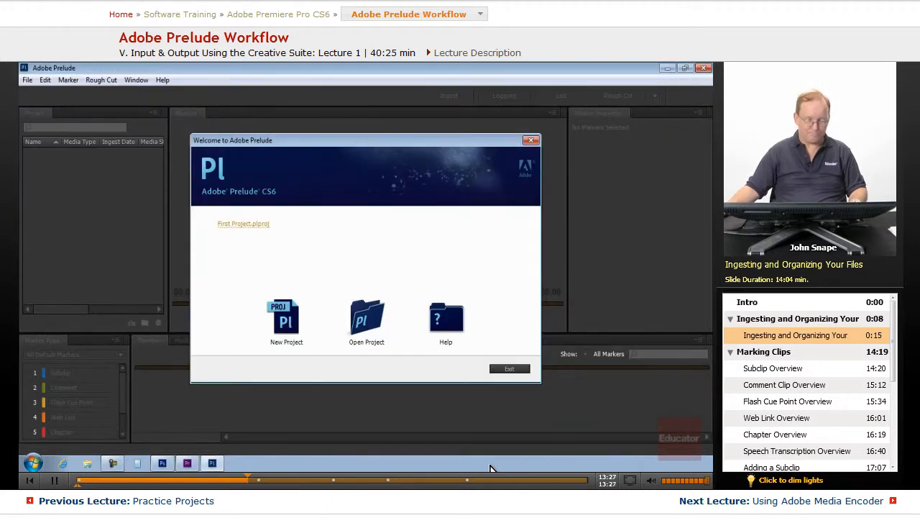
left_click(236, 224)
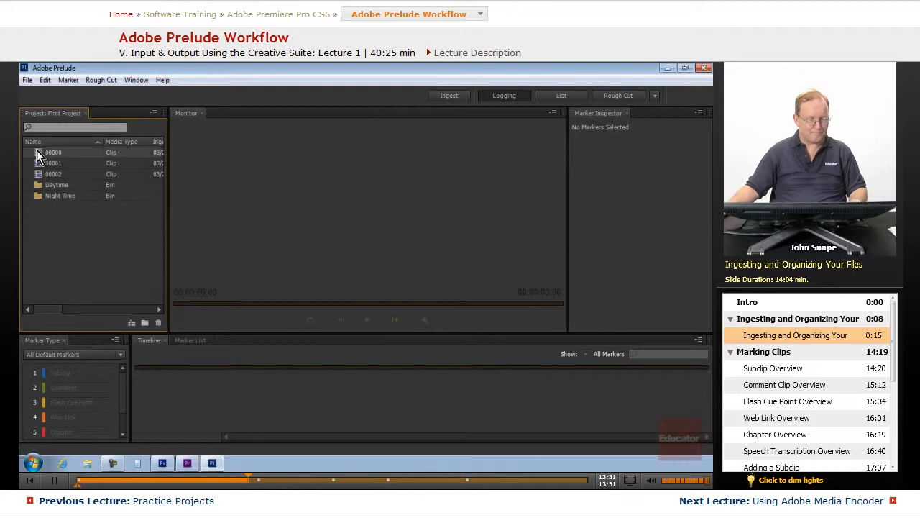
Open clip 00000 to preview it and move it into the Night Time bin
double_click(36, 151)
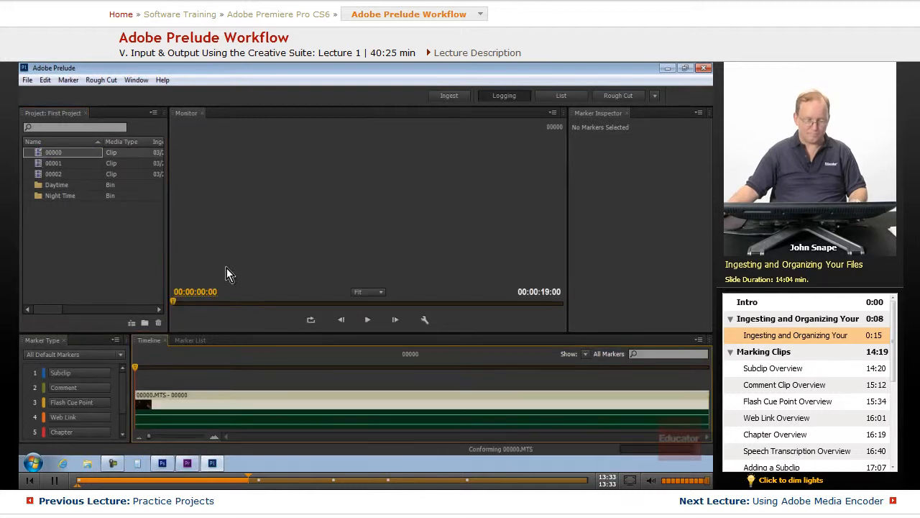
left_click(48, 152)
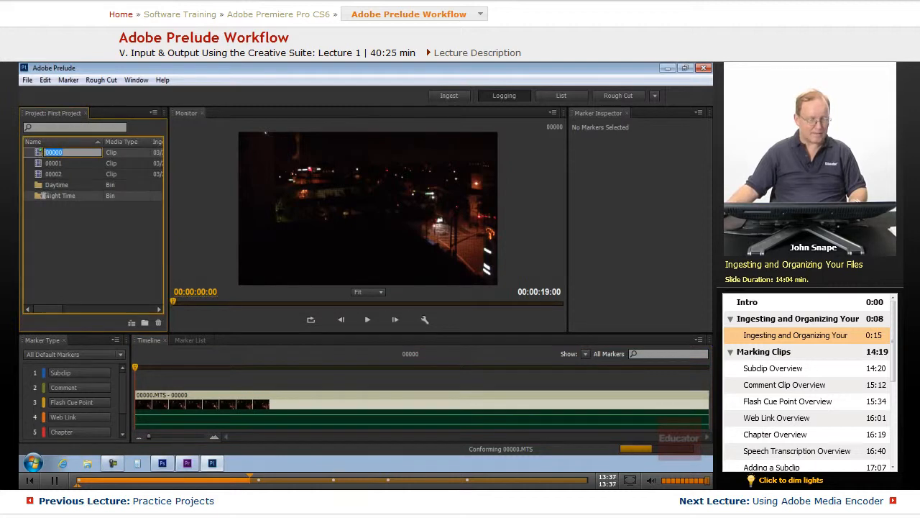
left_click_drag(40, 195, 43, 196)
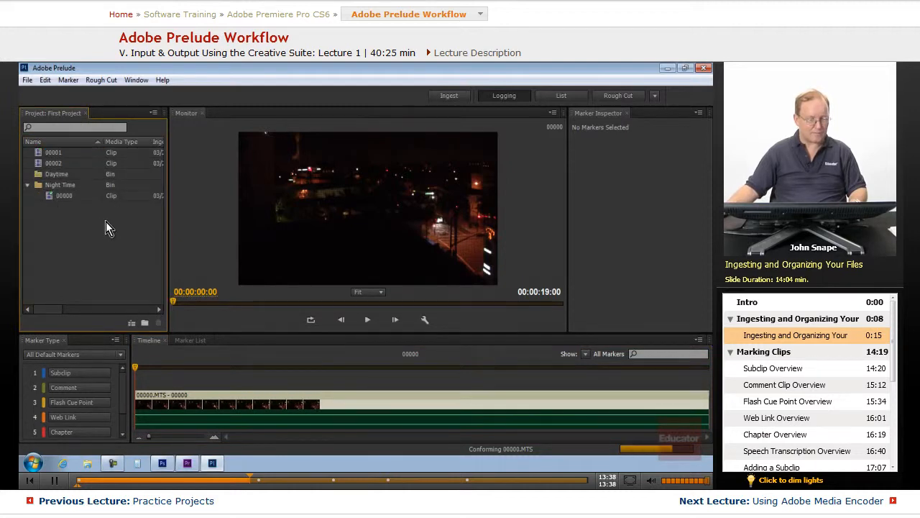
Select clips 00001 and 00002 together and move them into the Daytime bin
left_click(47, 163)
left_click(39, 153, "shift")
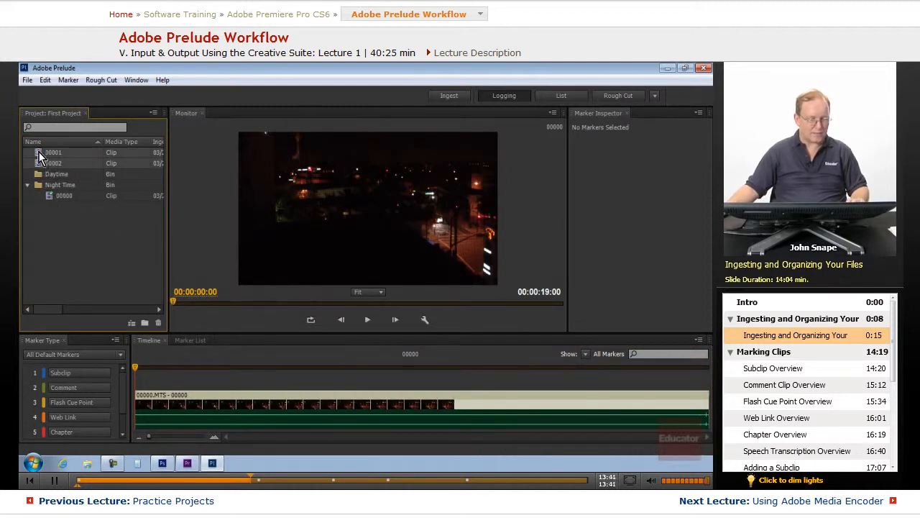
mouse_move(39, 152)
left_mouse_down()
mouse_move(56, 176)
mouse_move(52, 154)
left_mouse_up()
left_click(37, 161)
left_click(38, 172, "shift")
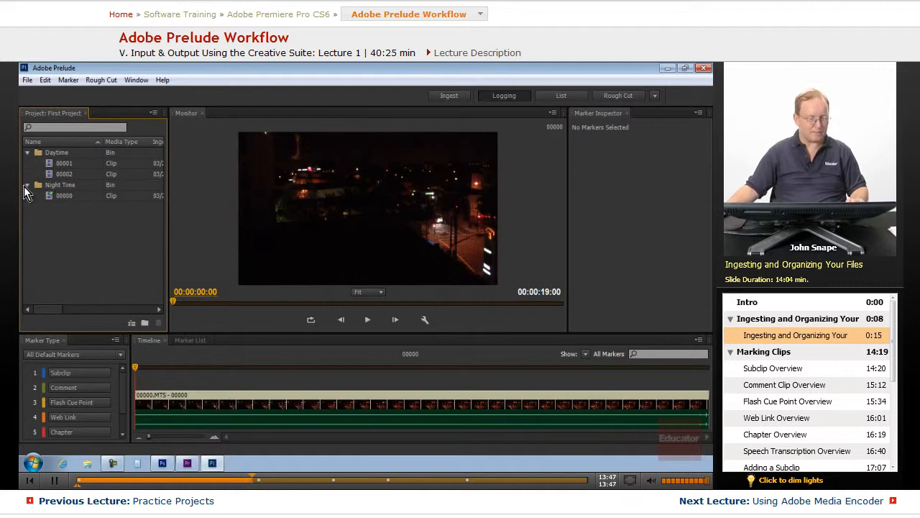
Collapse and re-expand the Daytime and Night Time bins, and widen the Project panel to show the full Ingest Date column
left_click(26, 185)
left_click(28, 153)
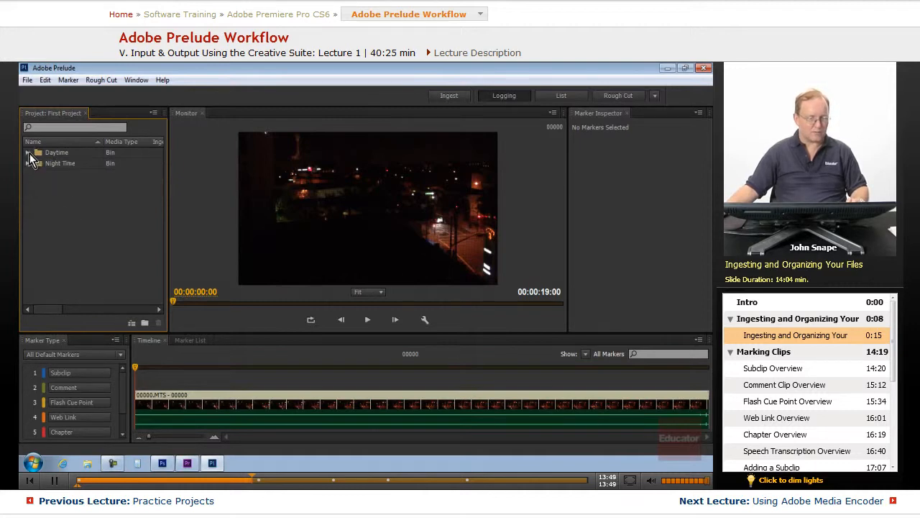
left_click(28, 153)
left_click(27, 185)
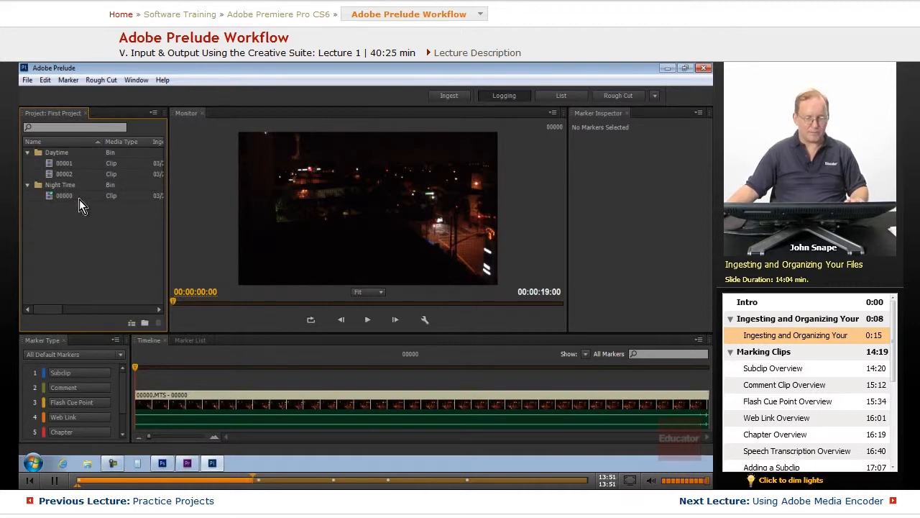
left_click_drag(169, 209, 220, 209)
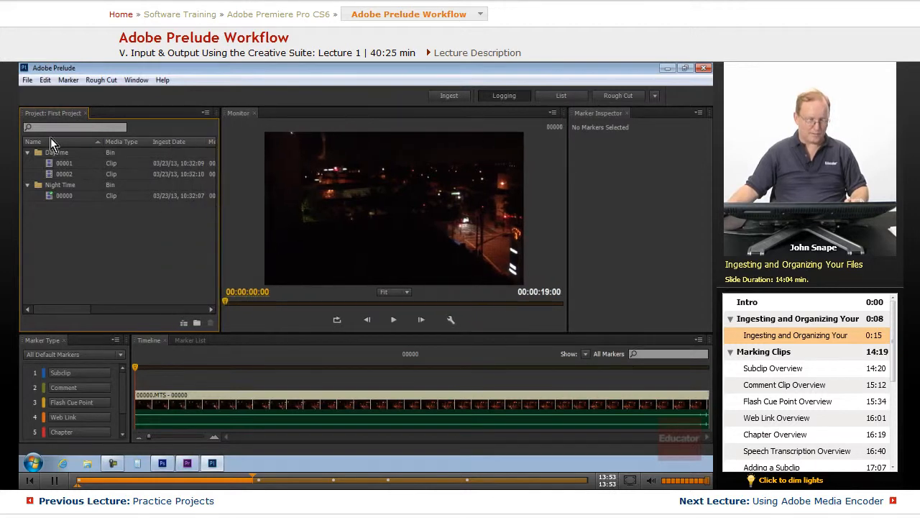